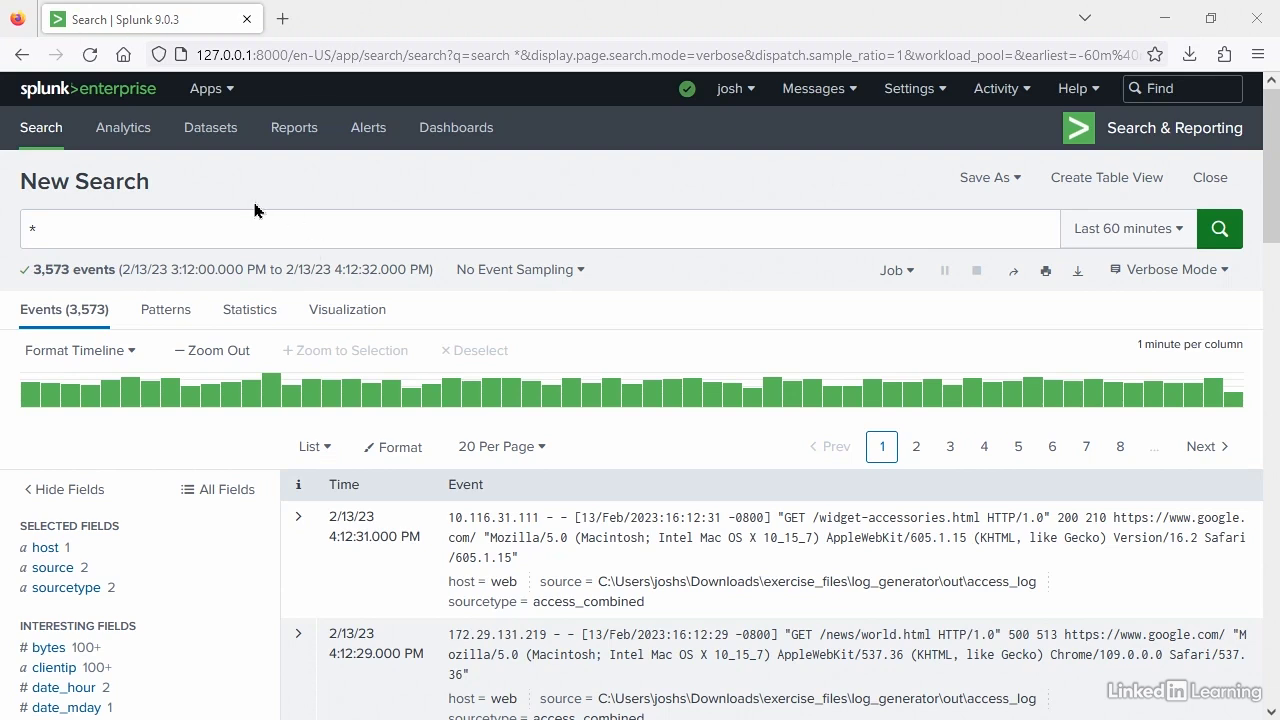
Step: Add the filter sourcetype="access_combined" after the asterisk in the search query
left_click(180, 241)
type("|")
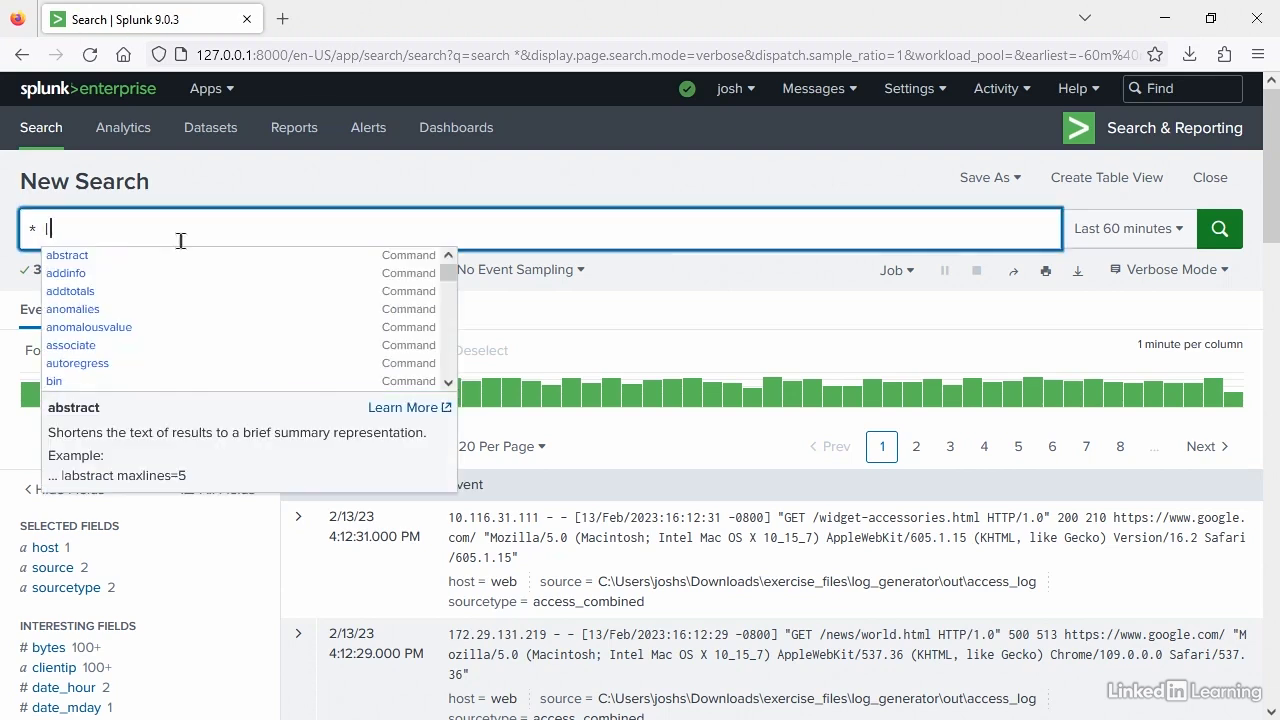
key("BackSpace")
key("BackSpace")
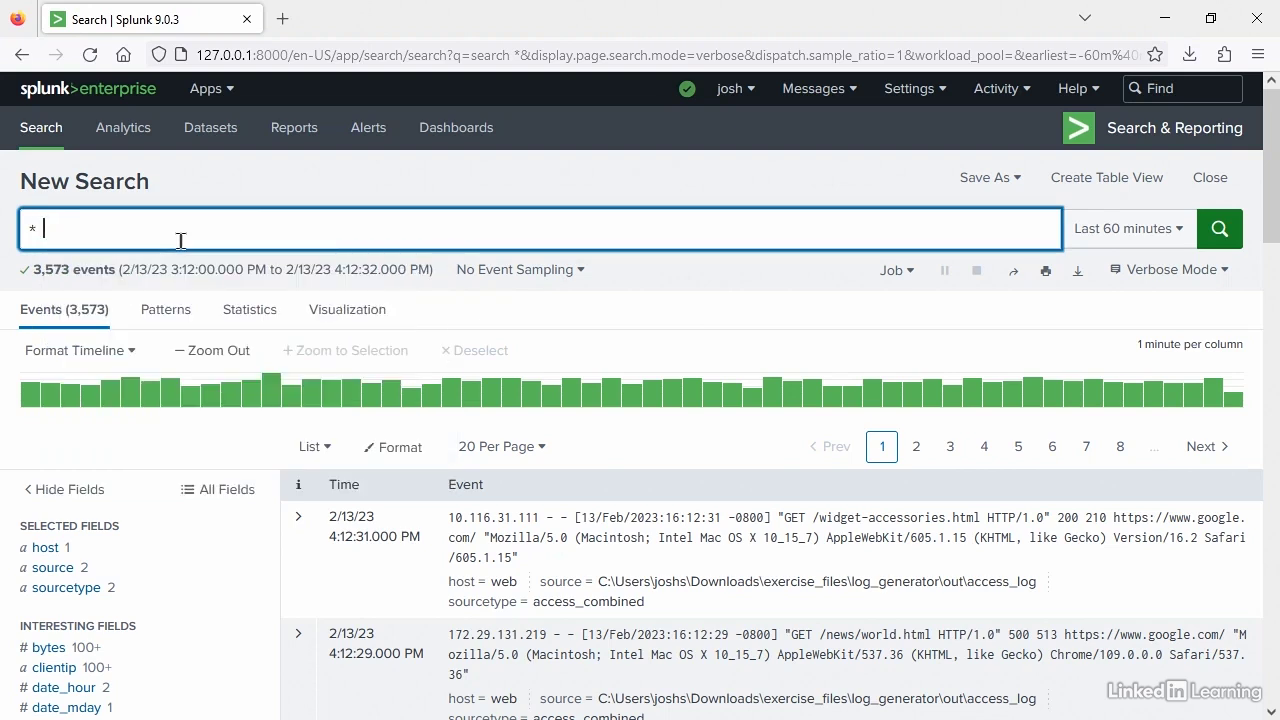
type("sourc")
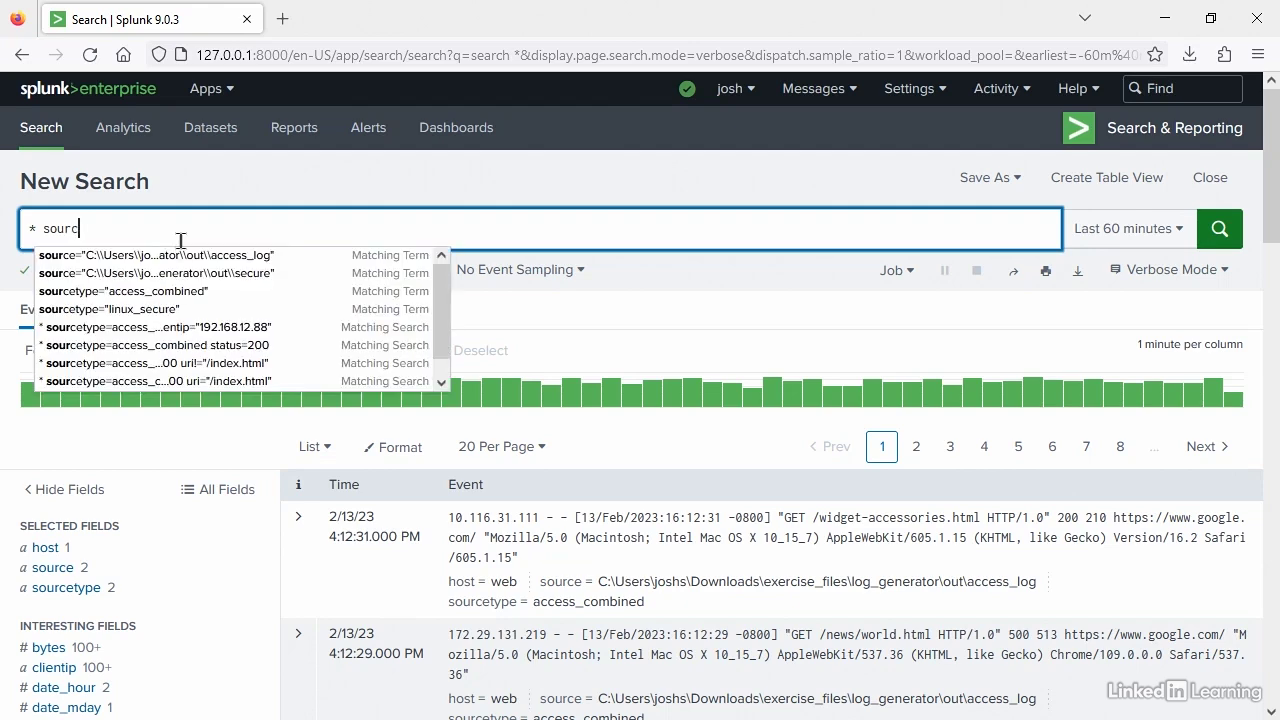
type("ety")
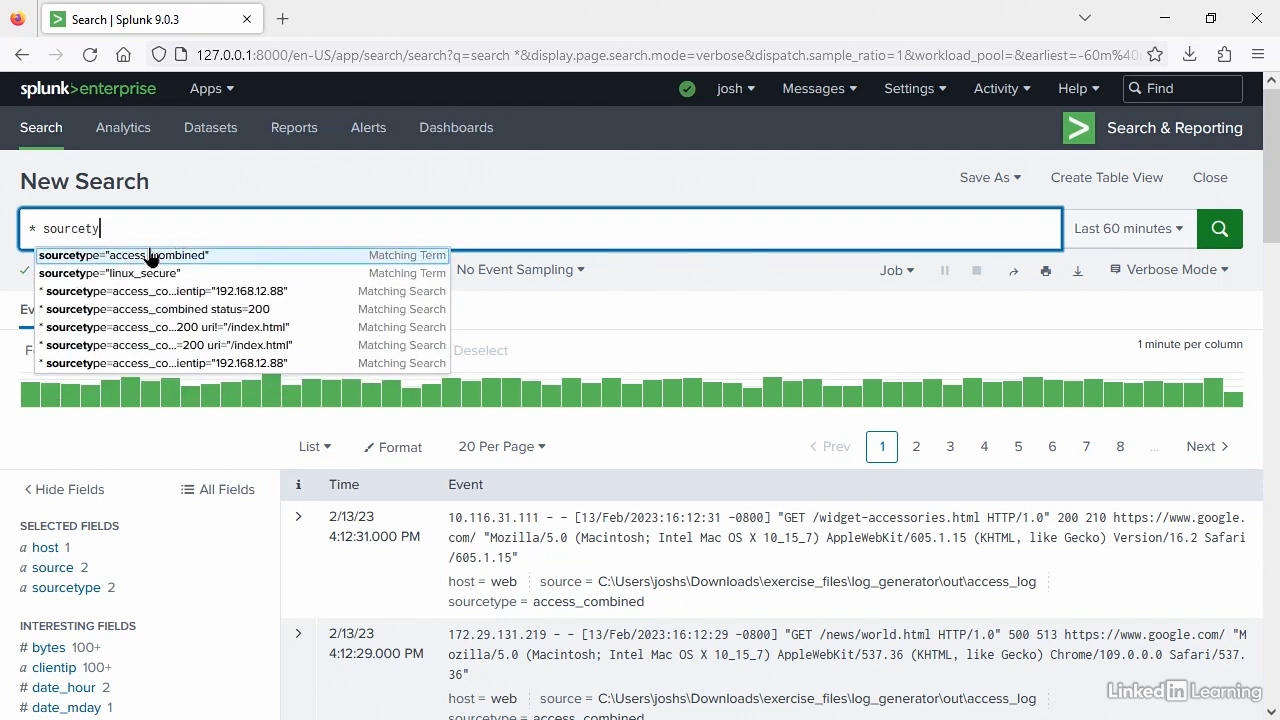
left_click(78, 255)
Step: Pipe the access_combined search into top clientip and run it to rank the most common client IPs
type("| ")
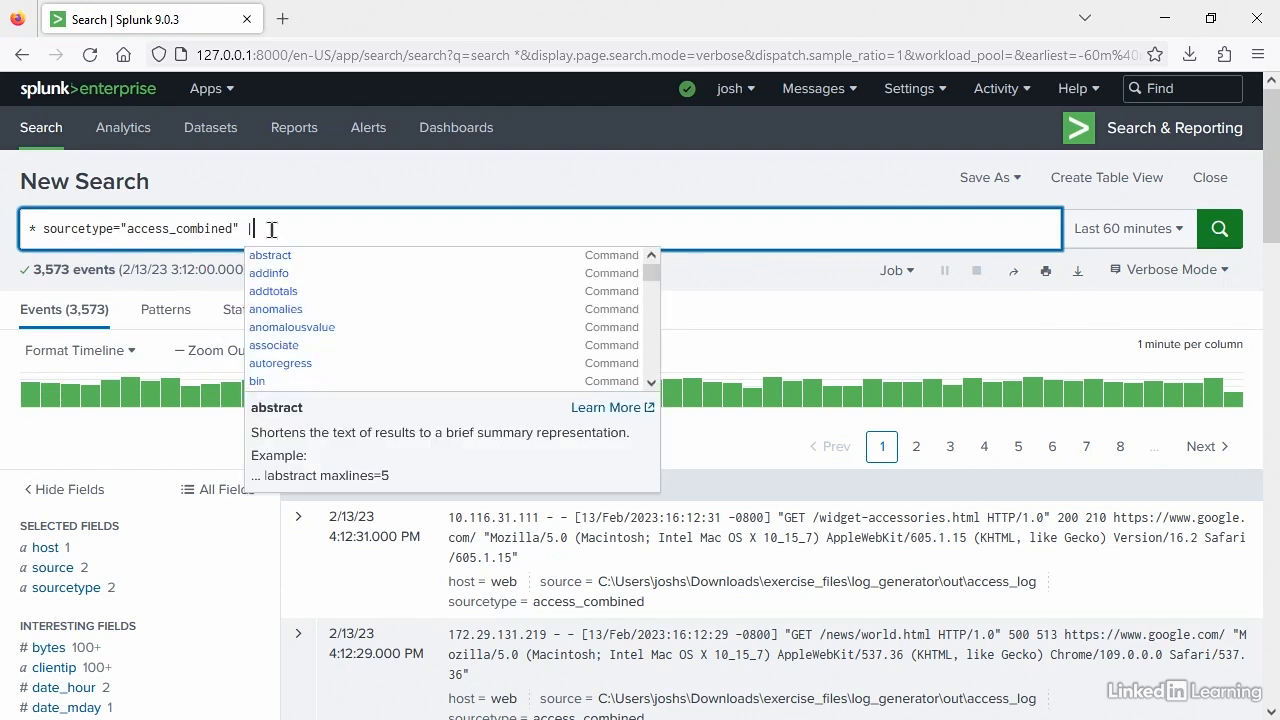
type("top")
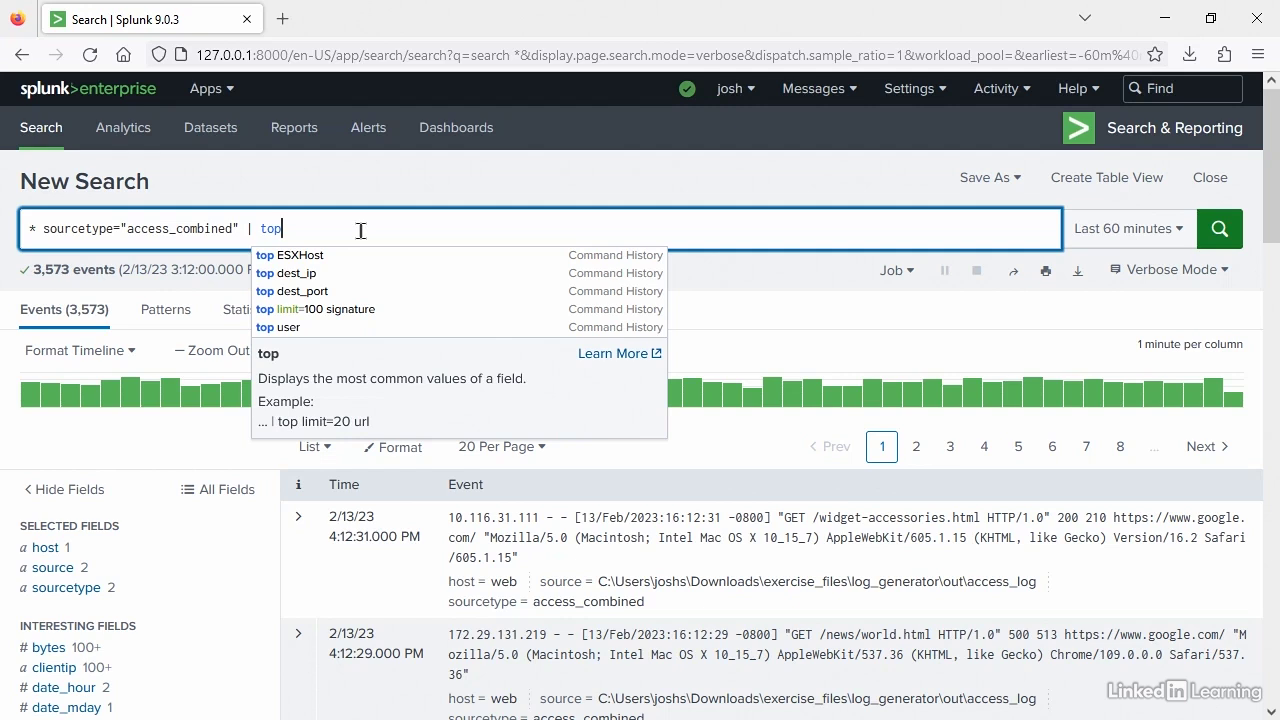
type("clie")
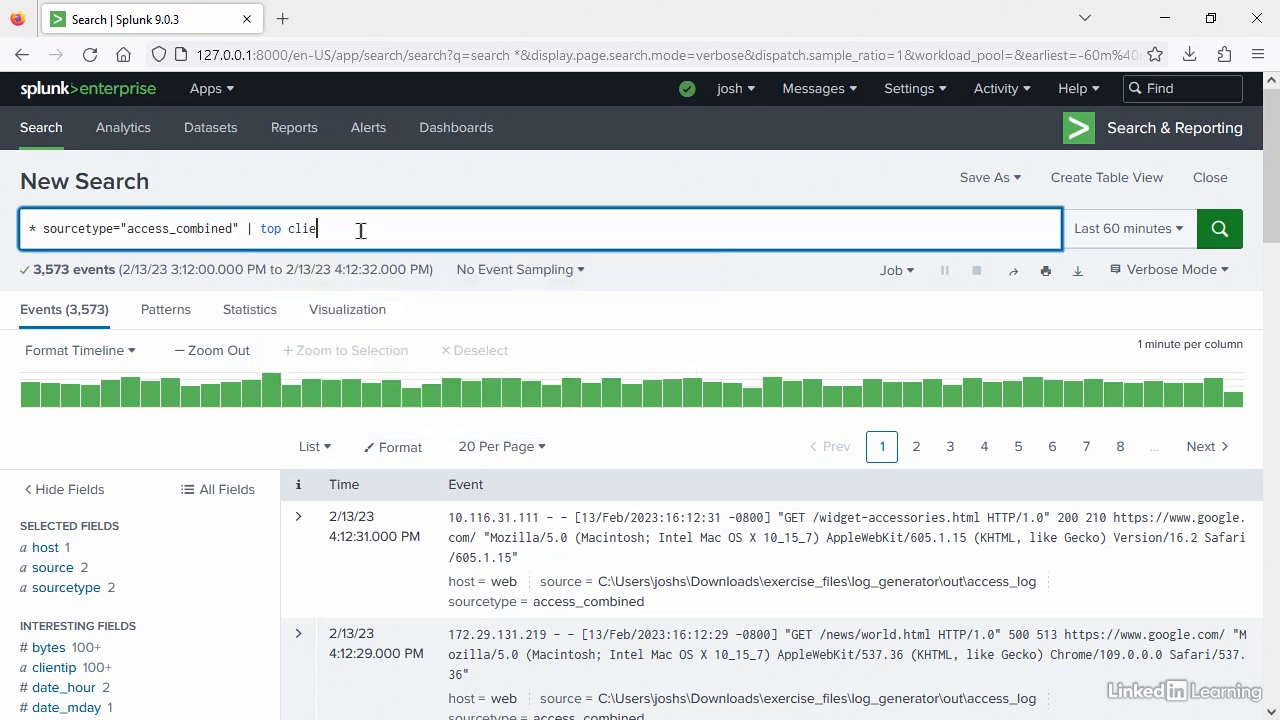
type("ntip")
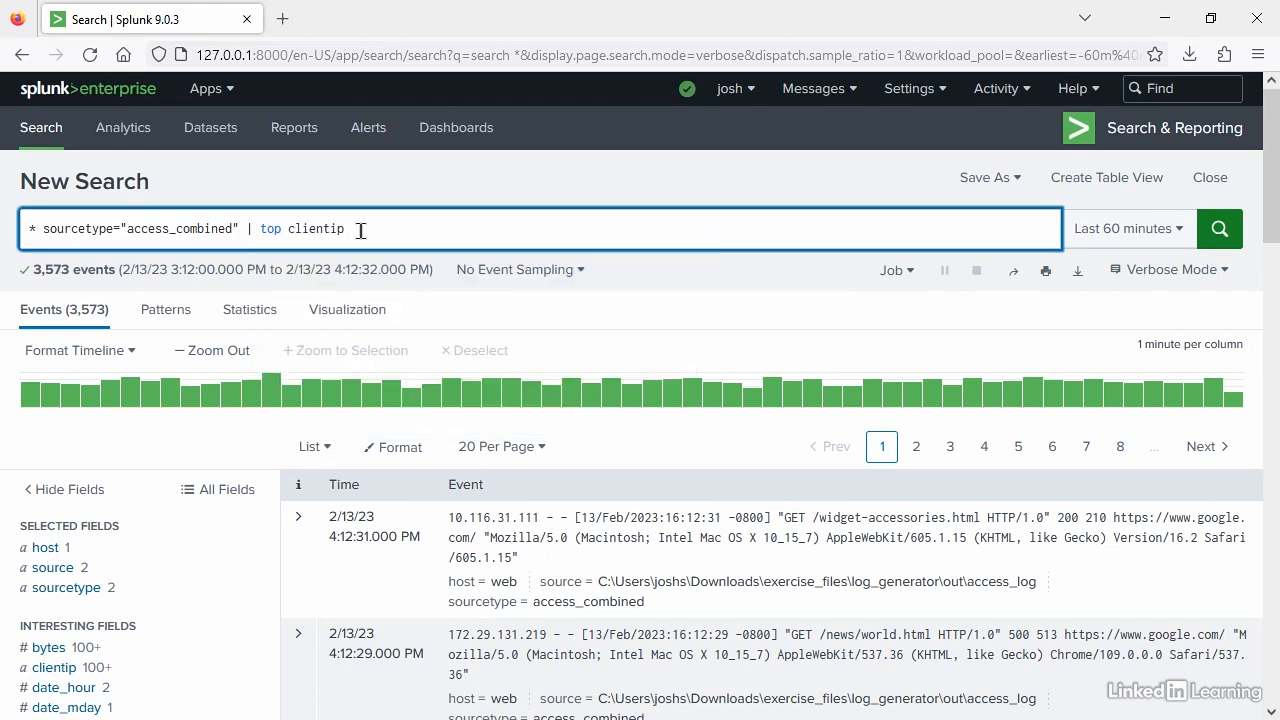
left_click(1218, 229)
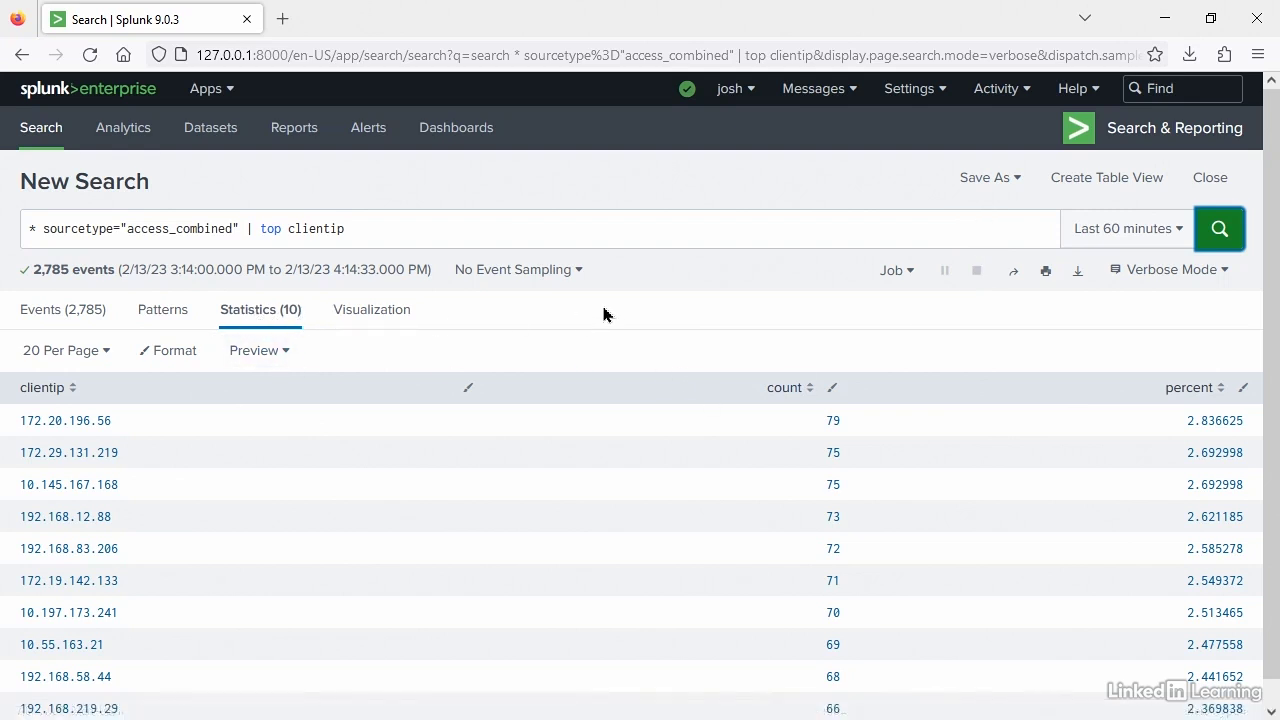
Step: Change the piped command to top limit=100 clientip and rerun the search
scroll(601, 302, "down", 1)
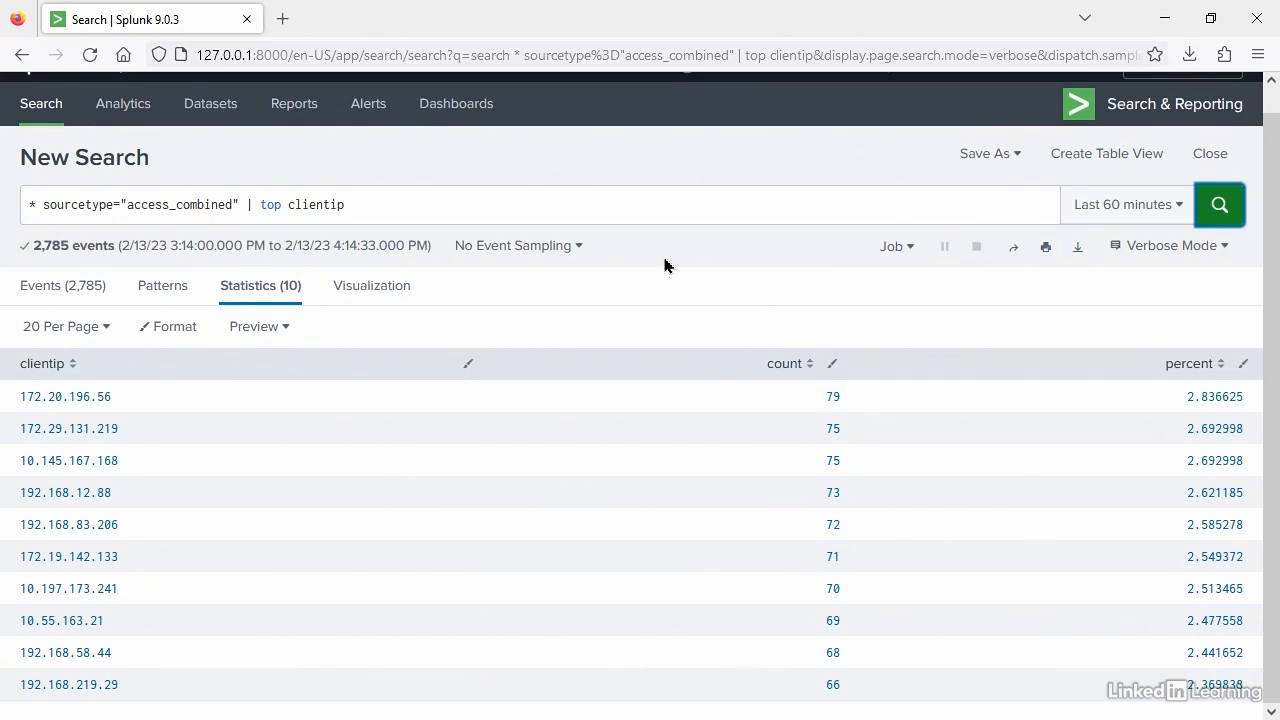
left_click(289, 204)
left_click_drag(289, 204, 380, 198)
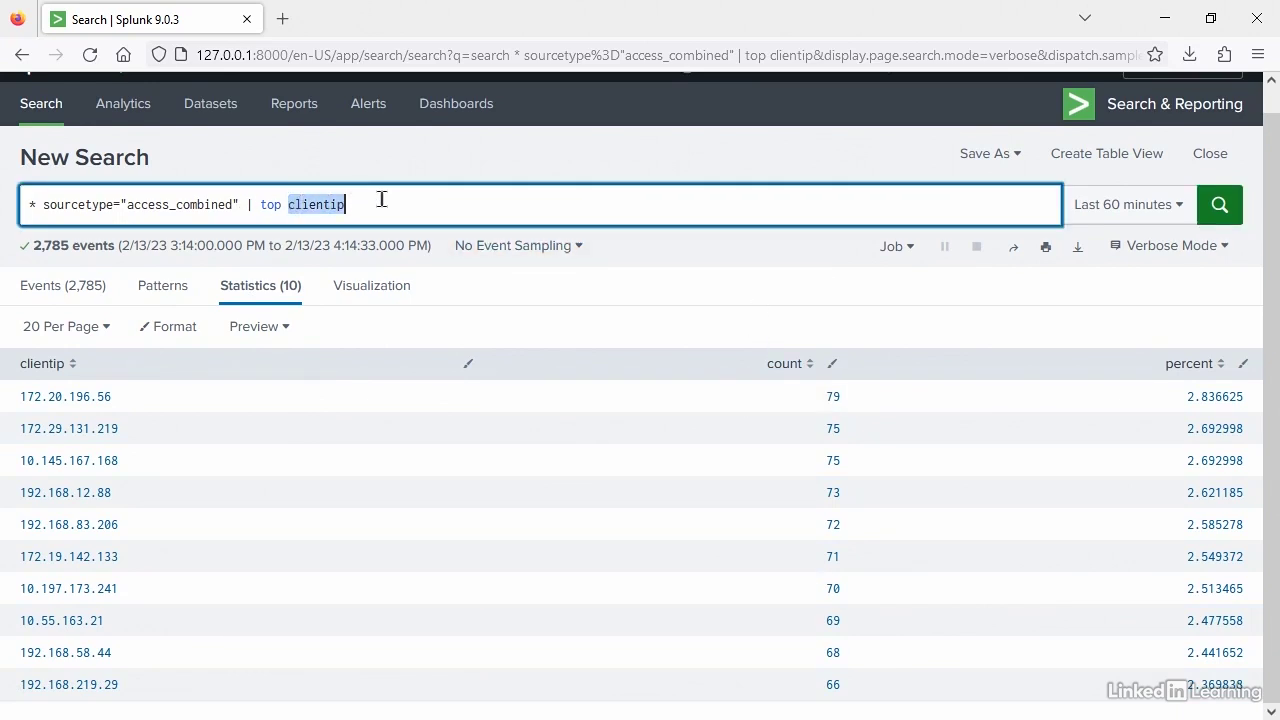
key("BackSpace")
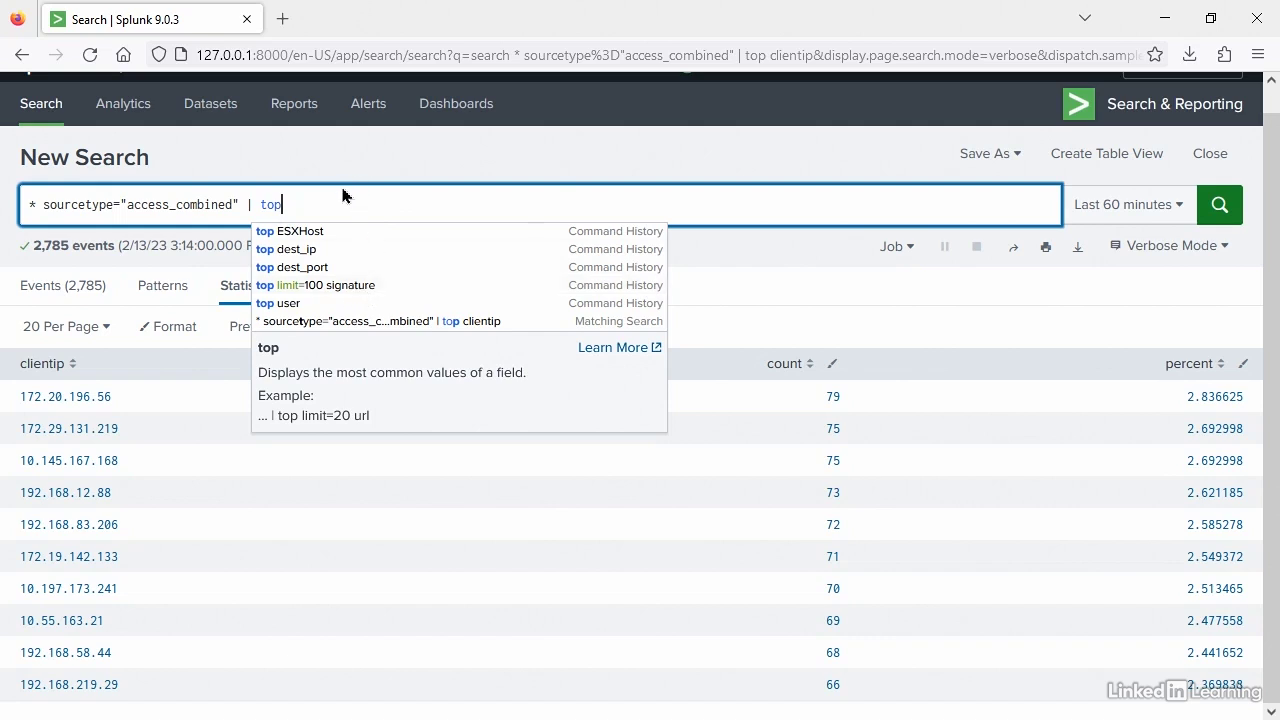
type("limit")
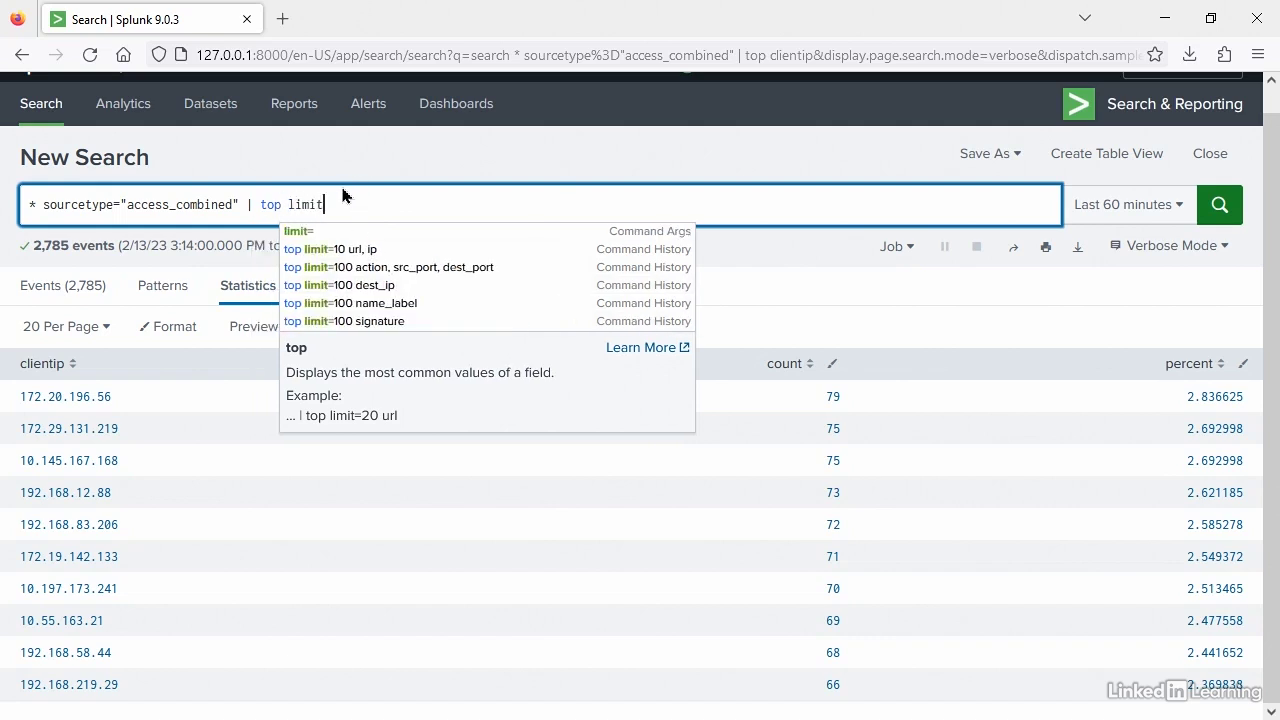
type("=100")
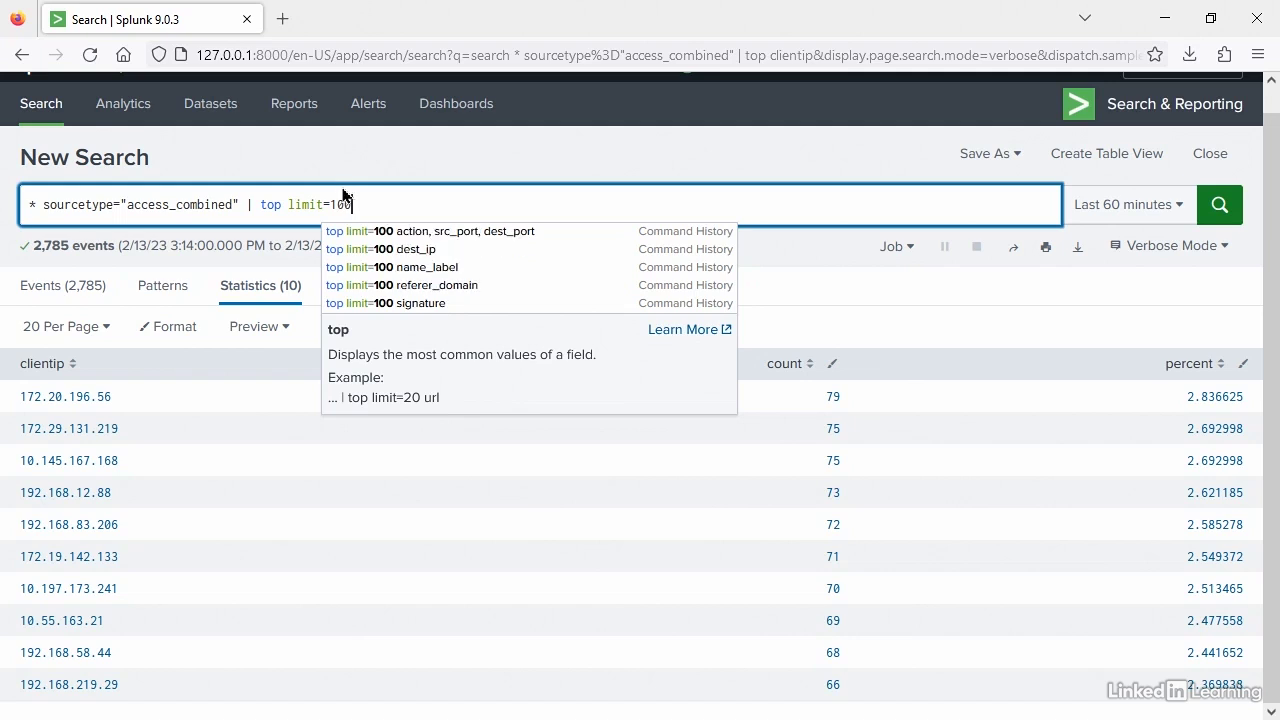
type(" clientip")
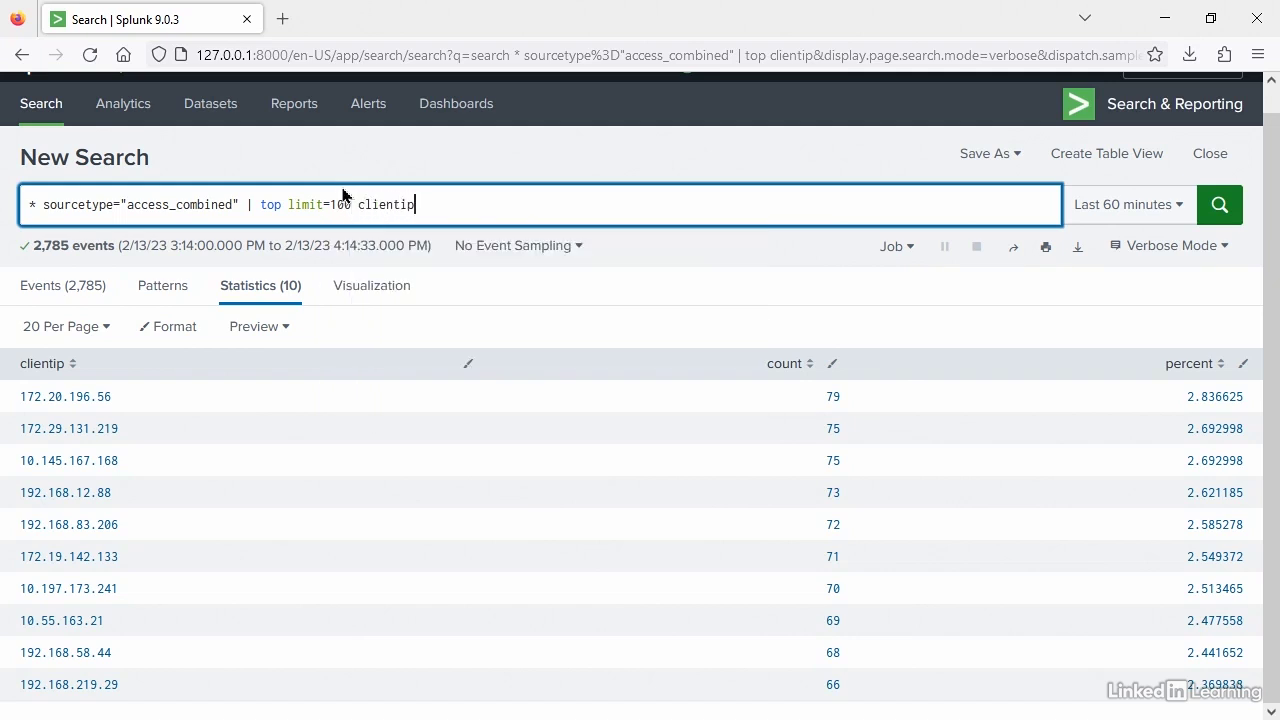
key("Return")
scroll(477, 346, "down", 1)
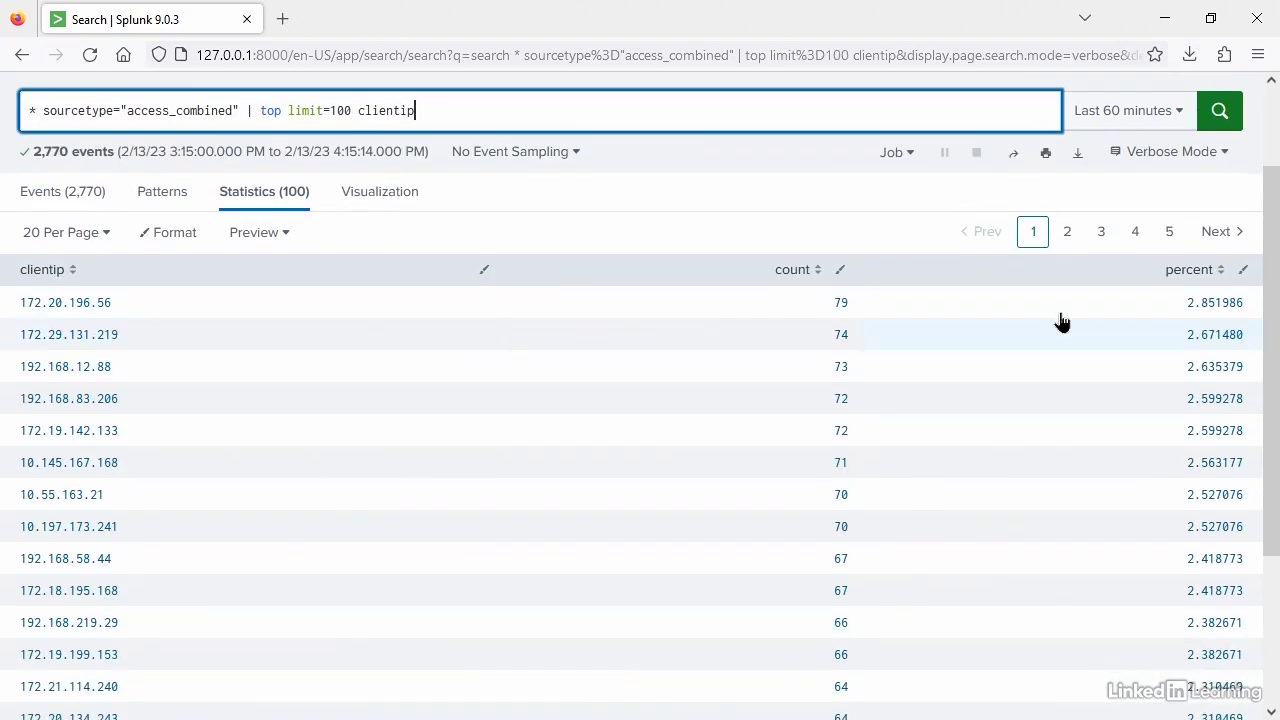
Step: From the events' uri field values, narrow the search to /widget-return-policy.html
scroll(1104, 486, "up", 1)
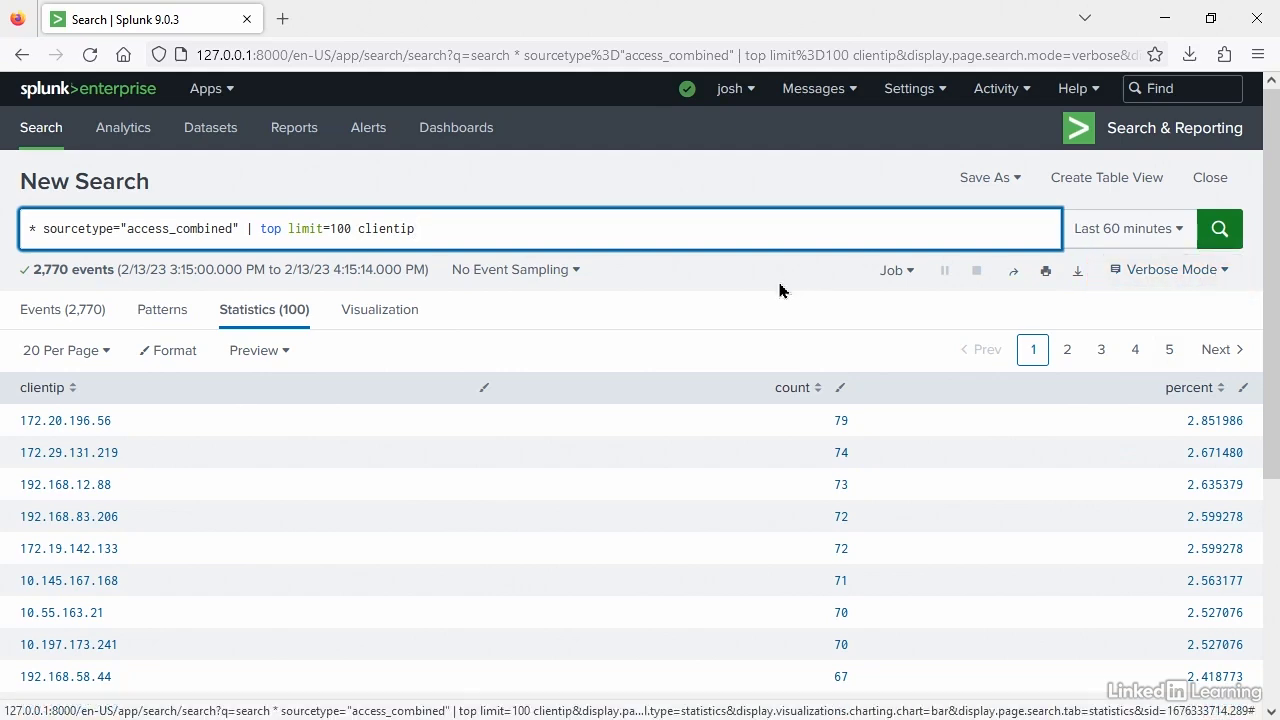
left_click(66, 308)
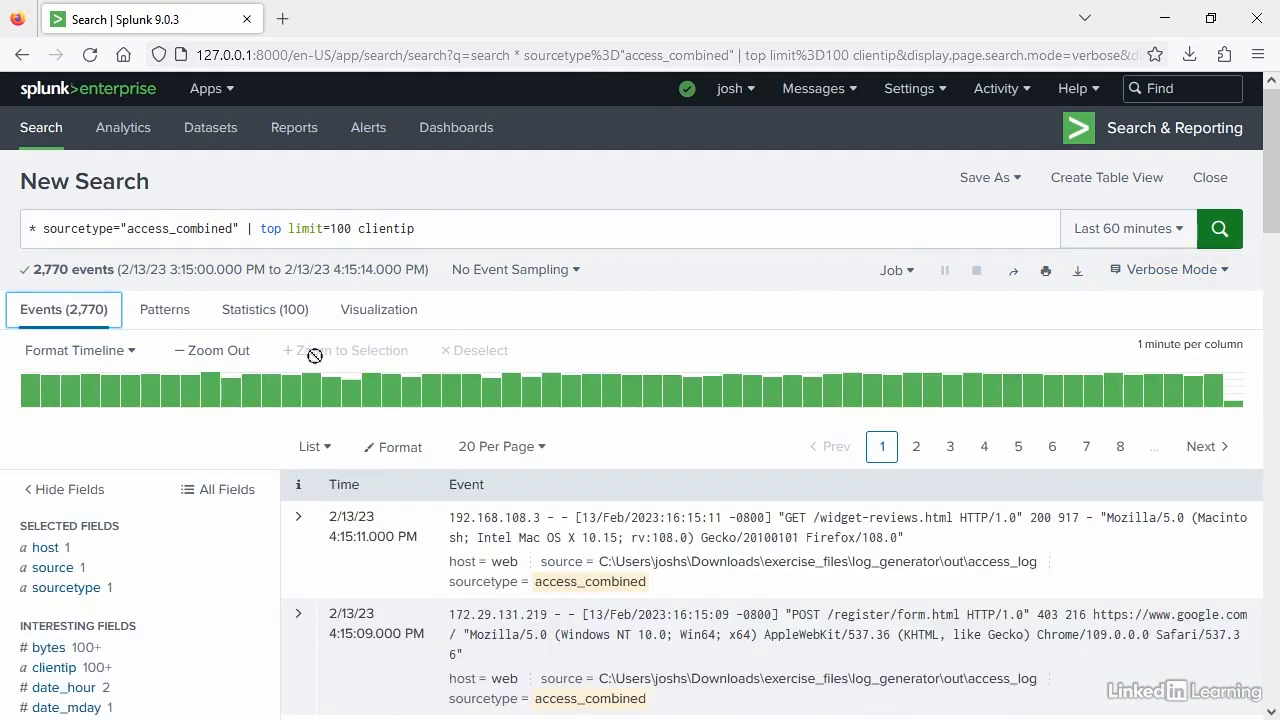
scroll(257, 351, "down", 5)
scroll(254, 362, "up", 2)
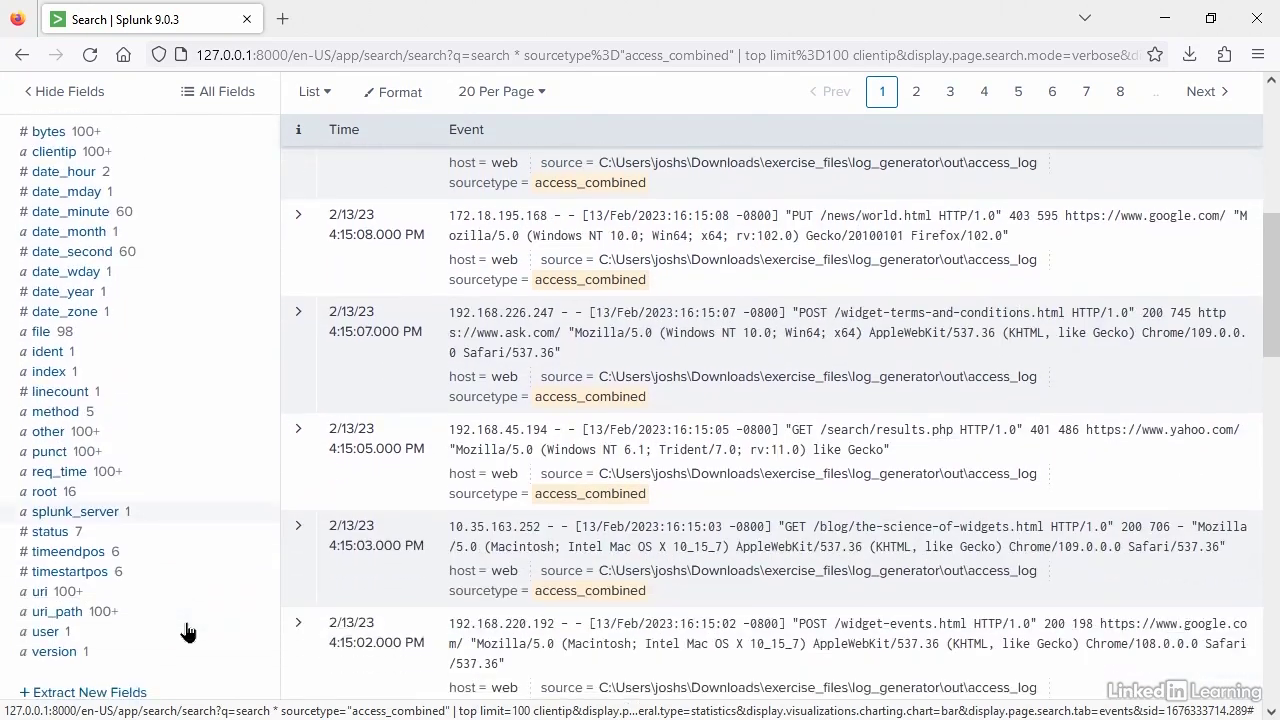
left_click(40, 594)
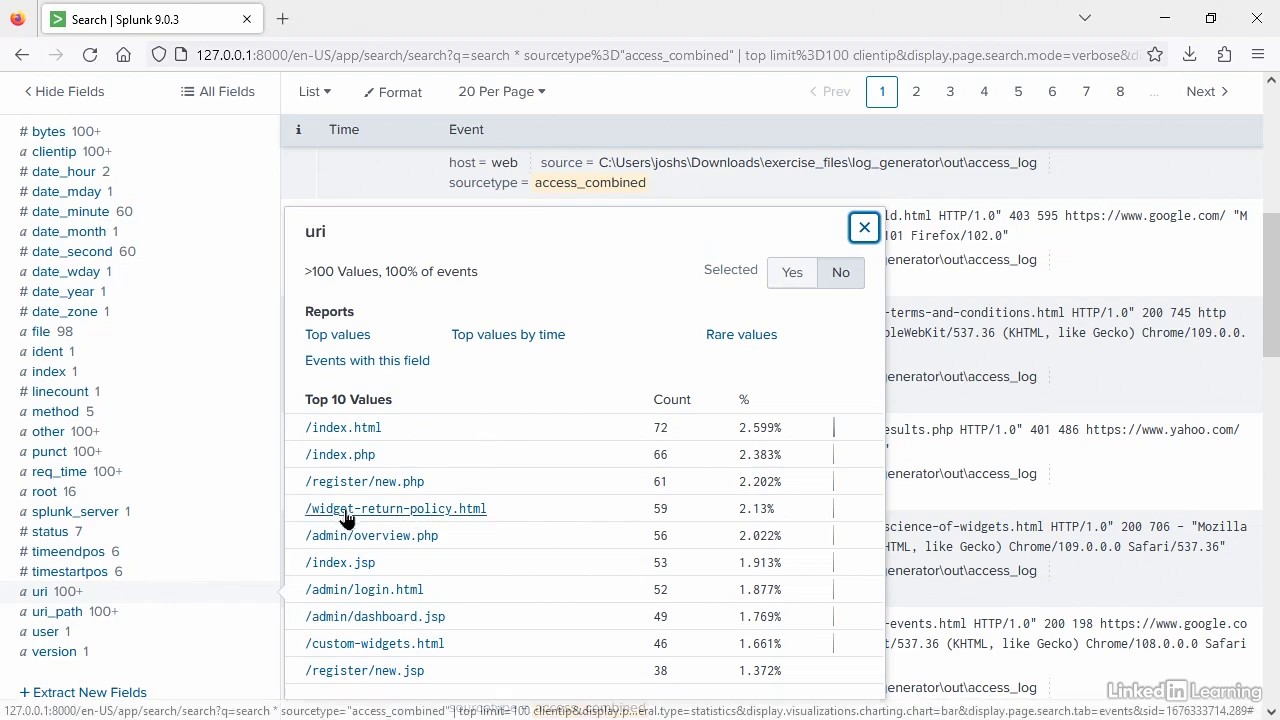
left_click(417, 511)
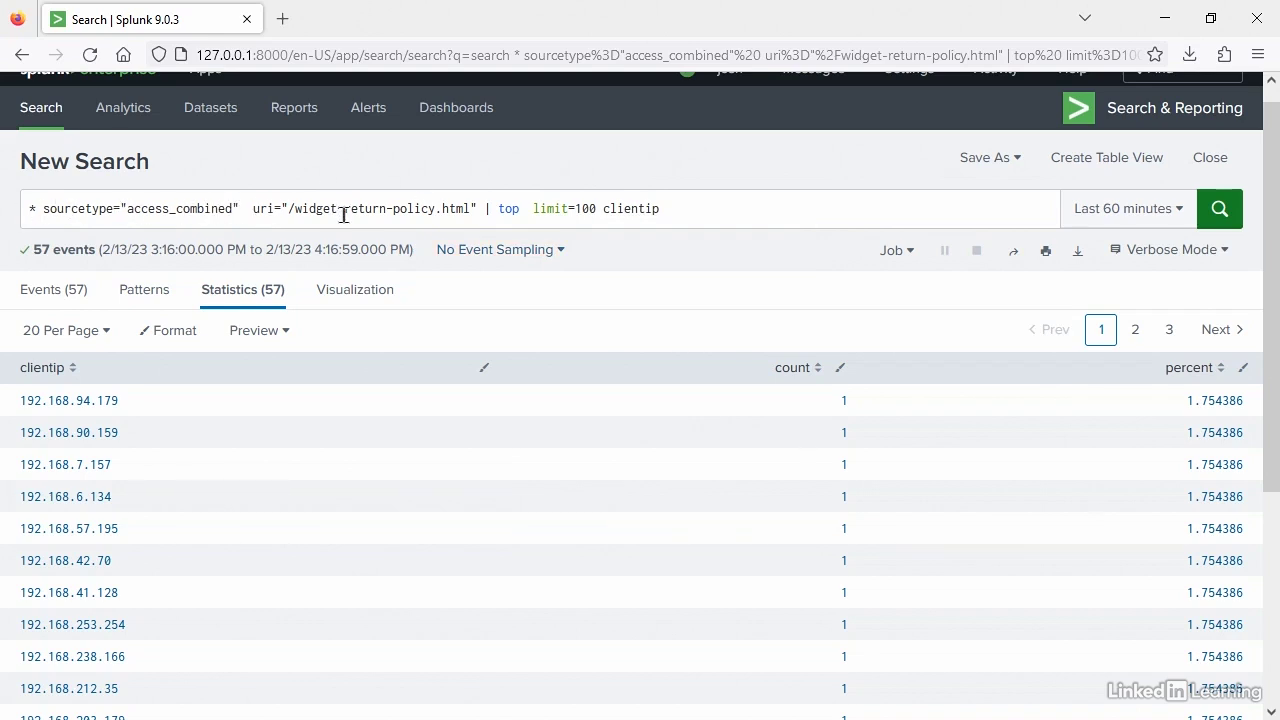
Step: Replace the query with * sourcetype="linux_secure", removing the uri filter and top command, and run it
left_click(729, 211)
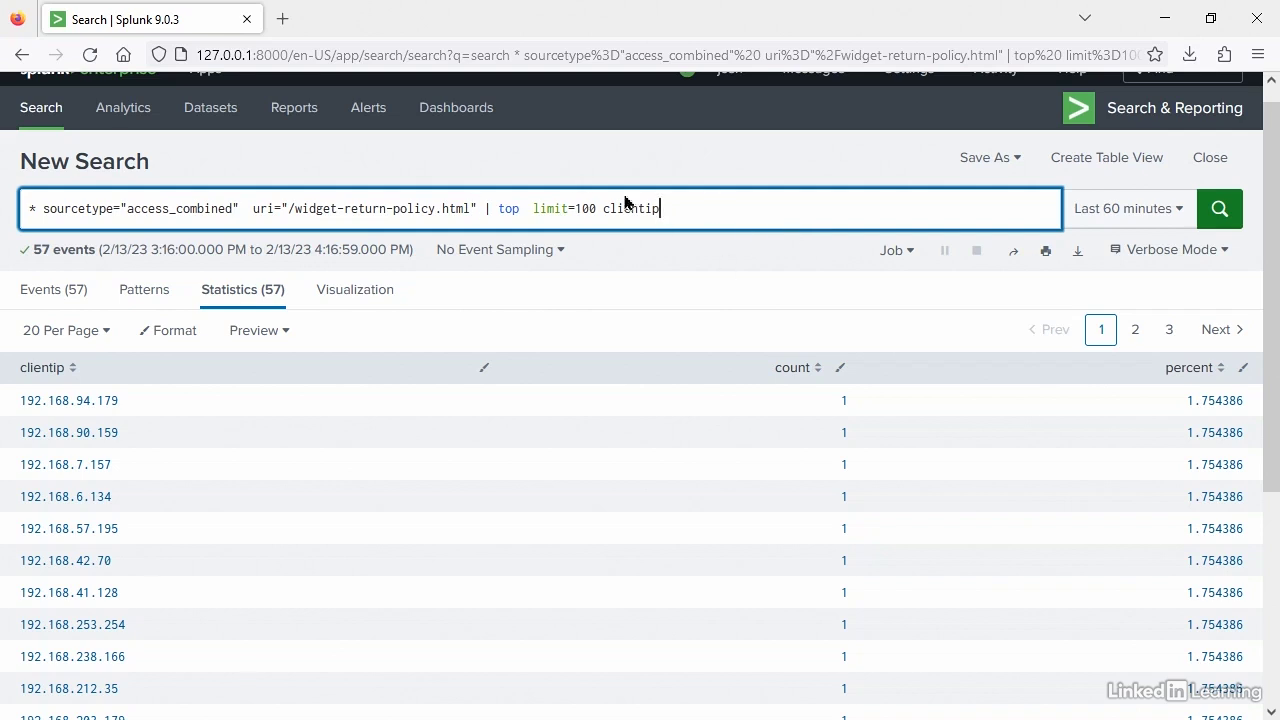
left_click(120, 208)
left_click_drag(120, 208, 706, 216)
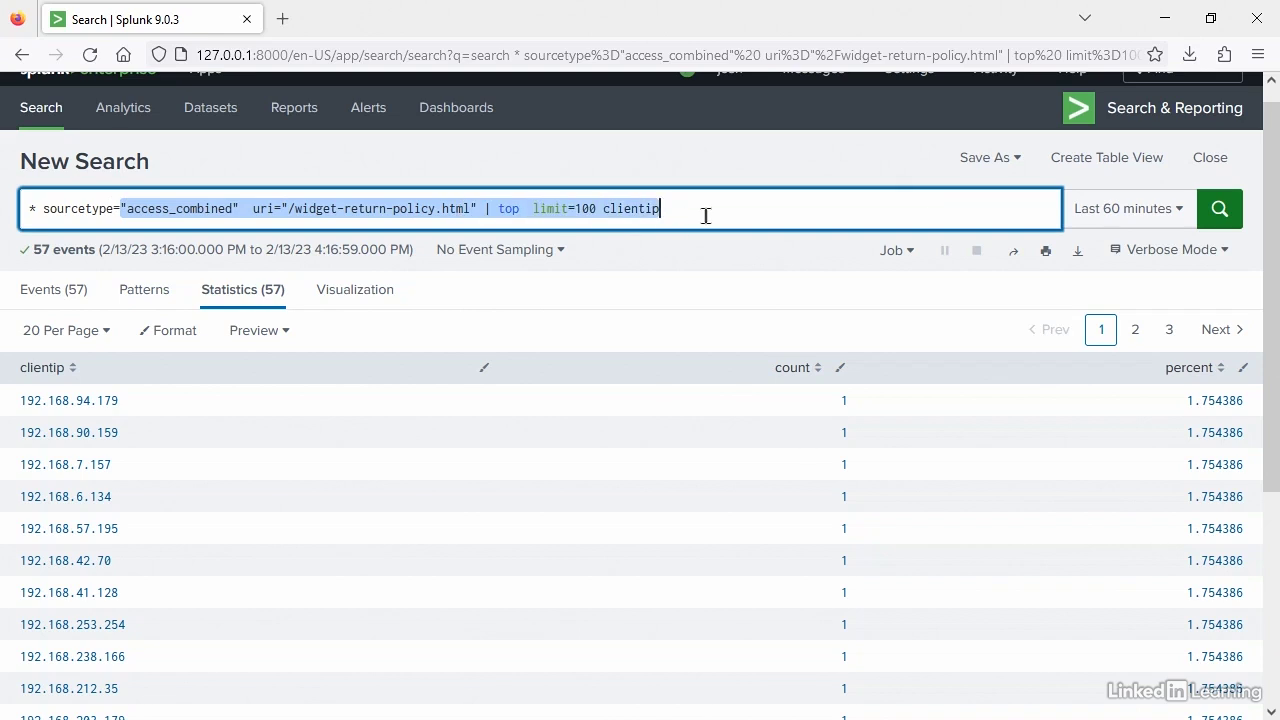
type("\"li")
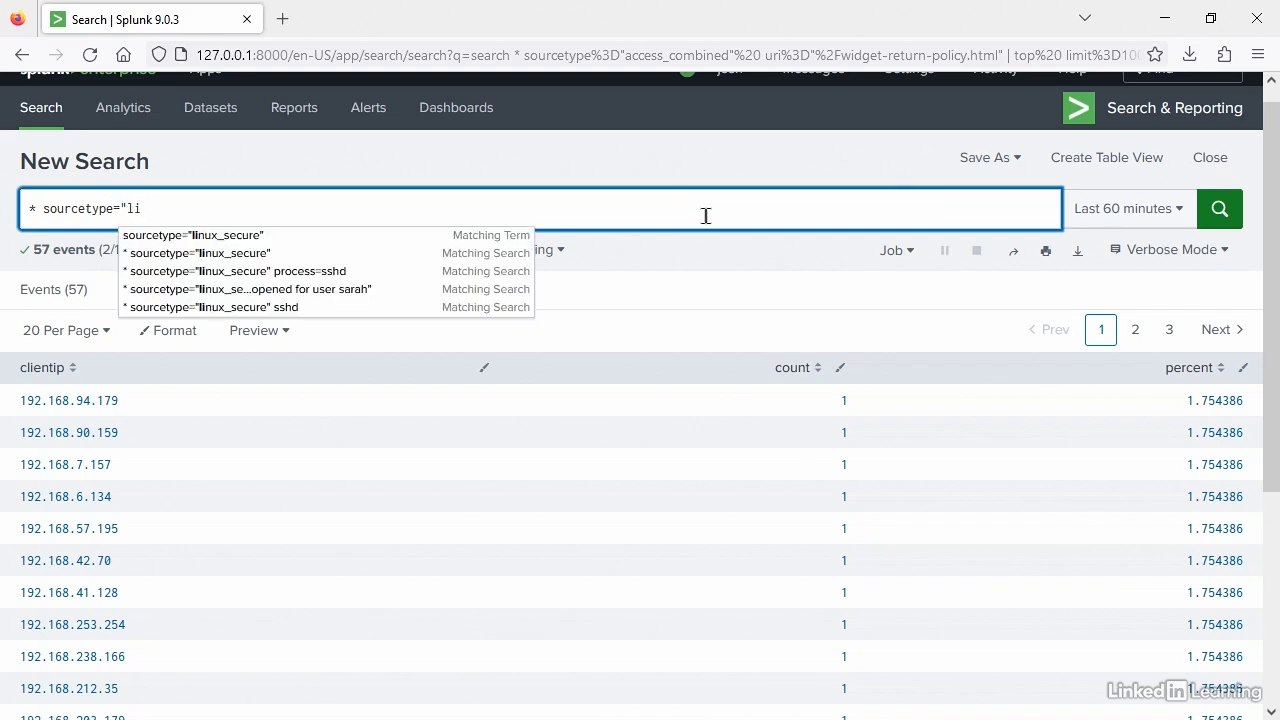
left_click(232, 237)
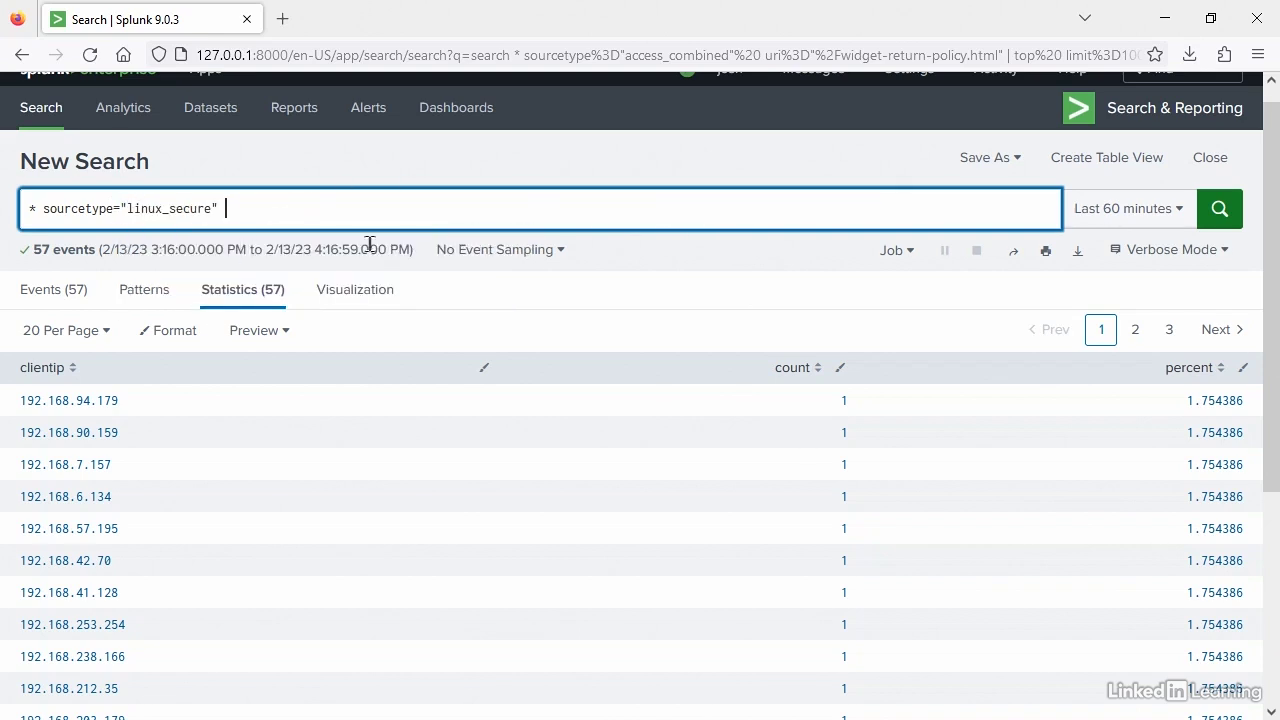
left_click(1219, 207)
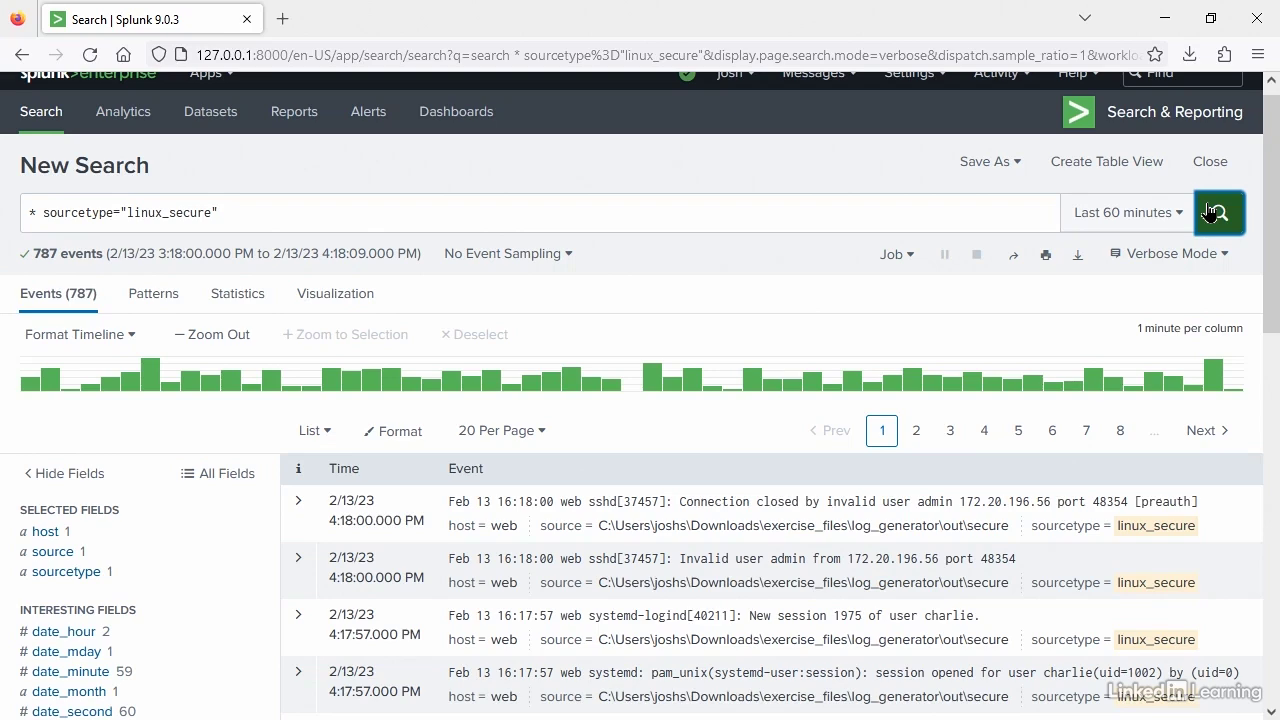
left_click(335, 209)
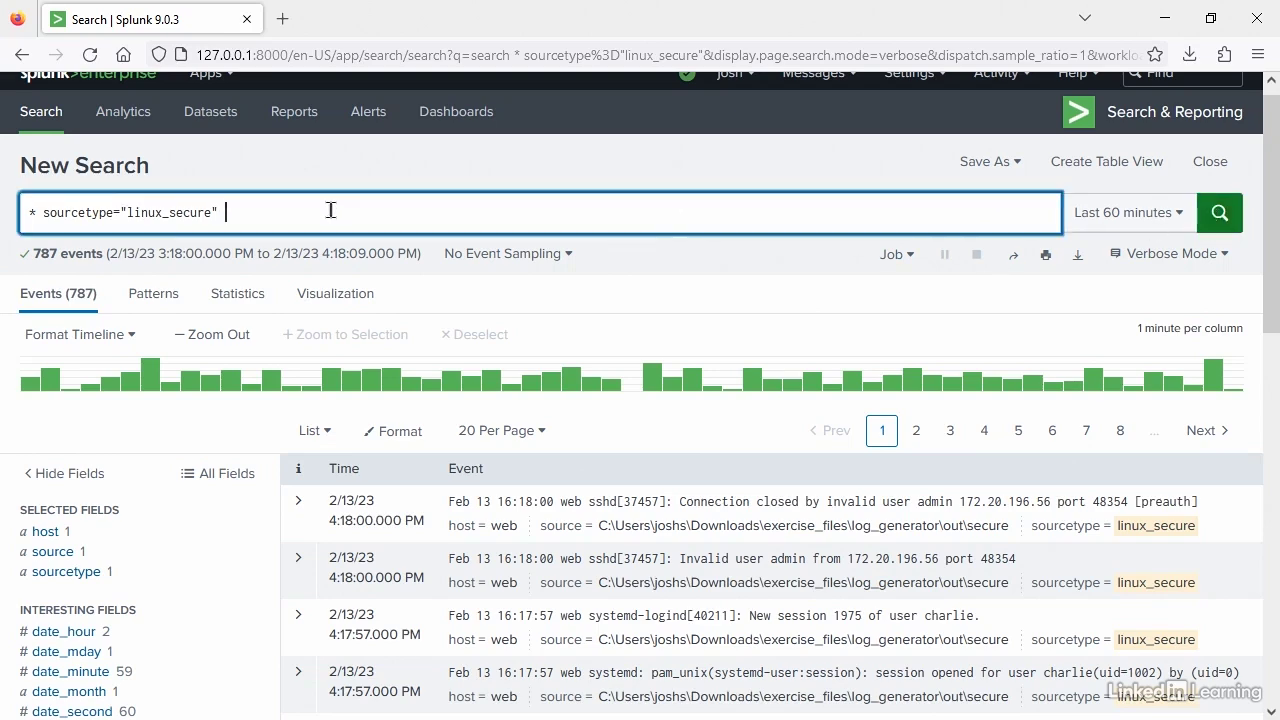
type("| rex")
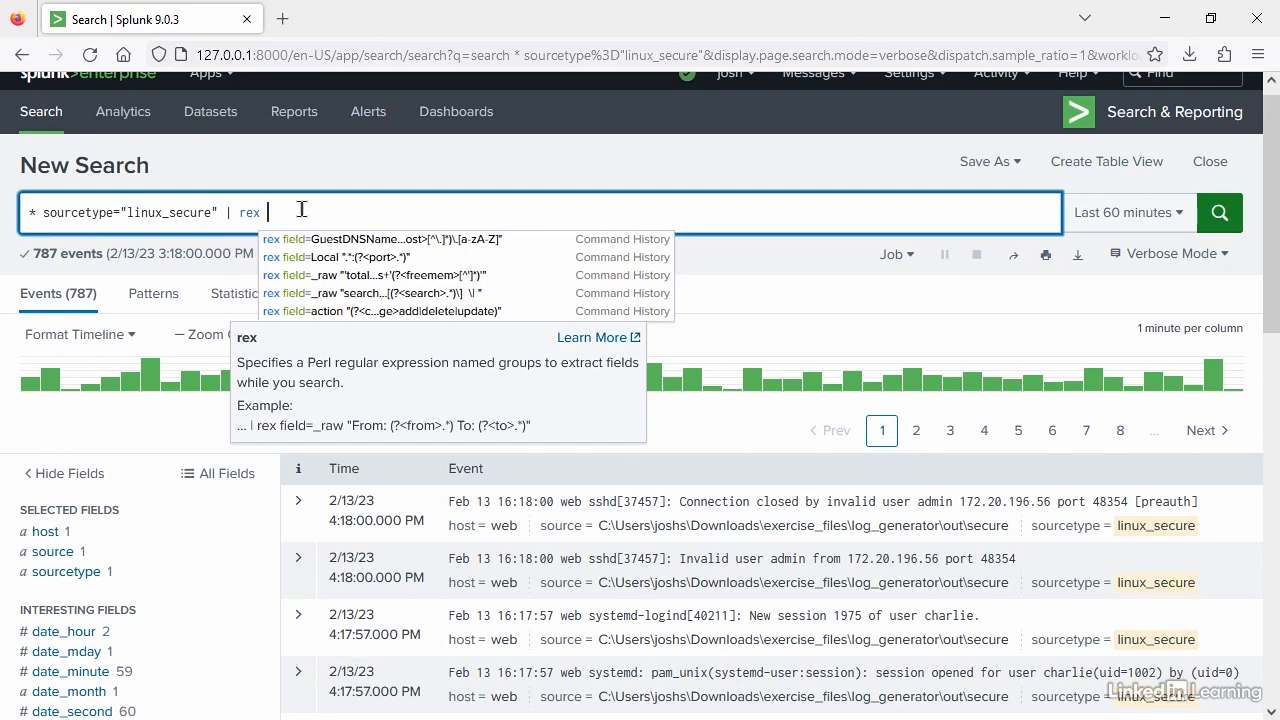
key("BackSpace")
key("BackSpace")
key("BackSpace")
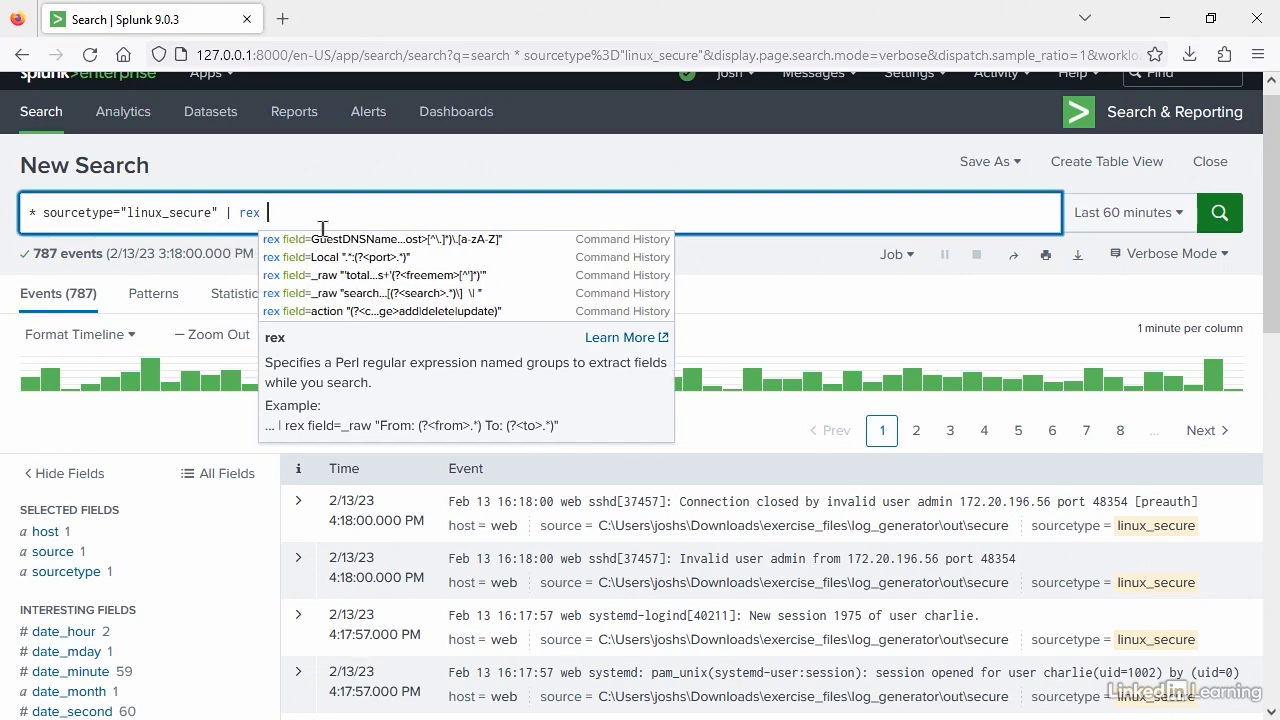
key("BackSpace")
key("BackSpace")
key("BackSpace")
key("BackSpace")
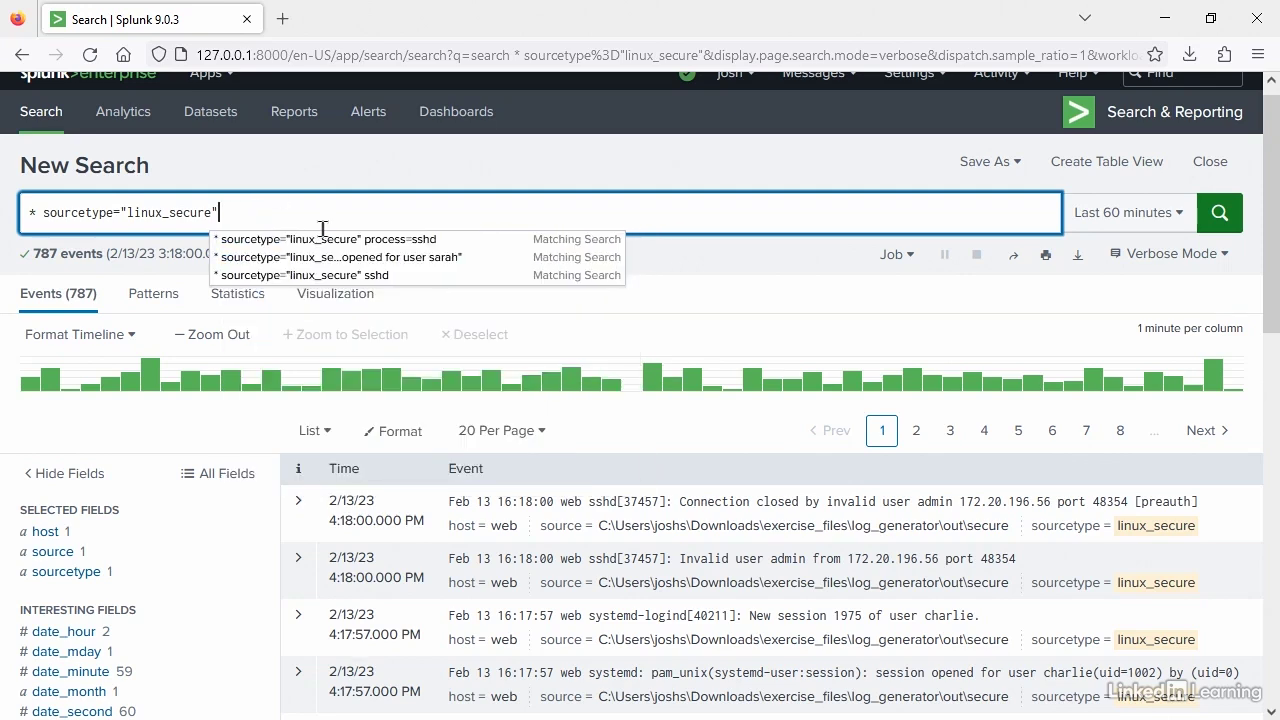
Step: Rerun the linux_secure search and examine its events and the list of interesting fields
key("Return")
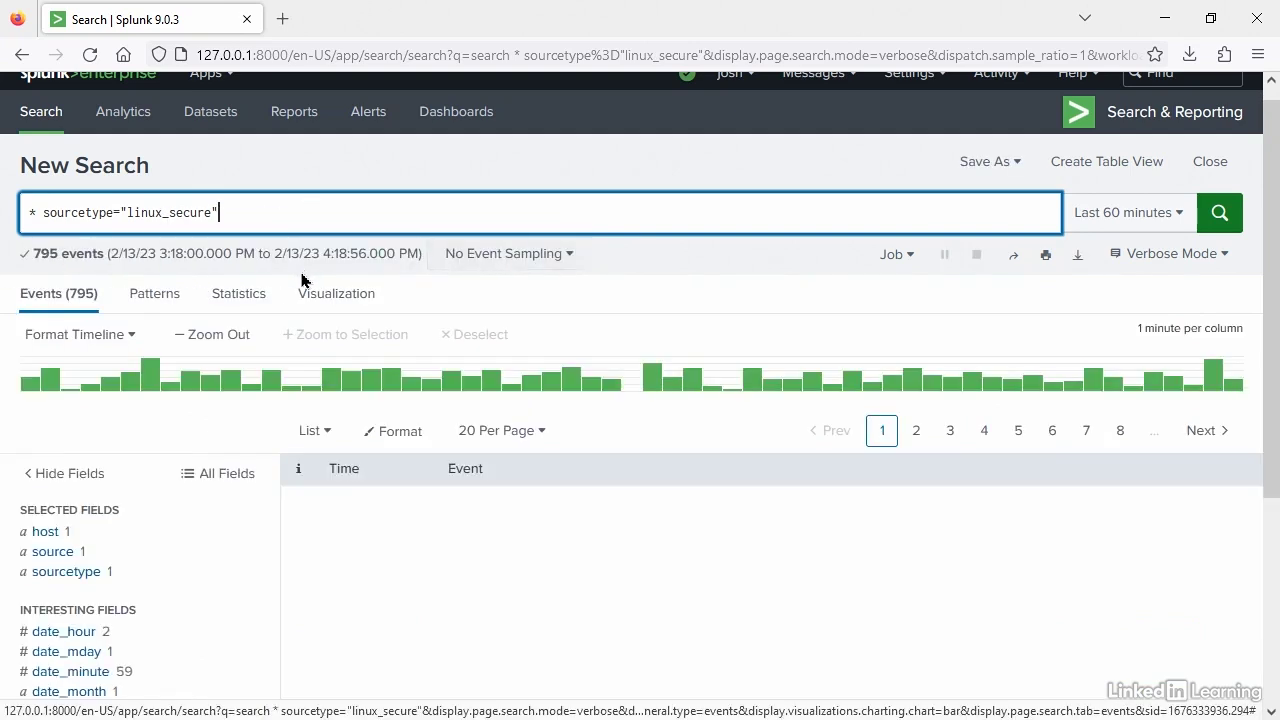
scroll(239, 541, "down", 3)
scroll(239, 541, "down", 1)
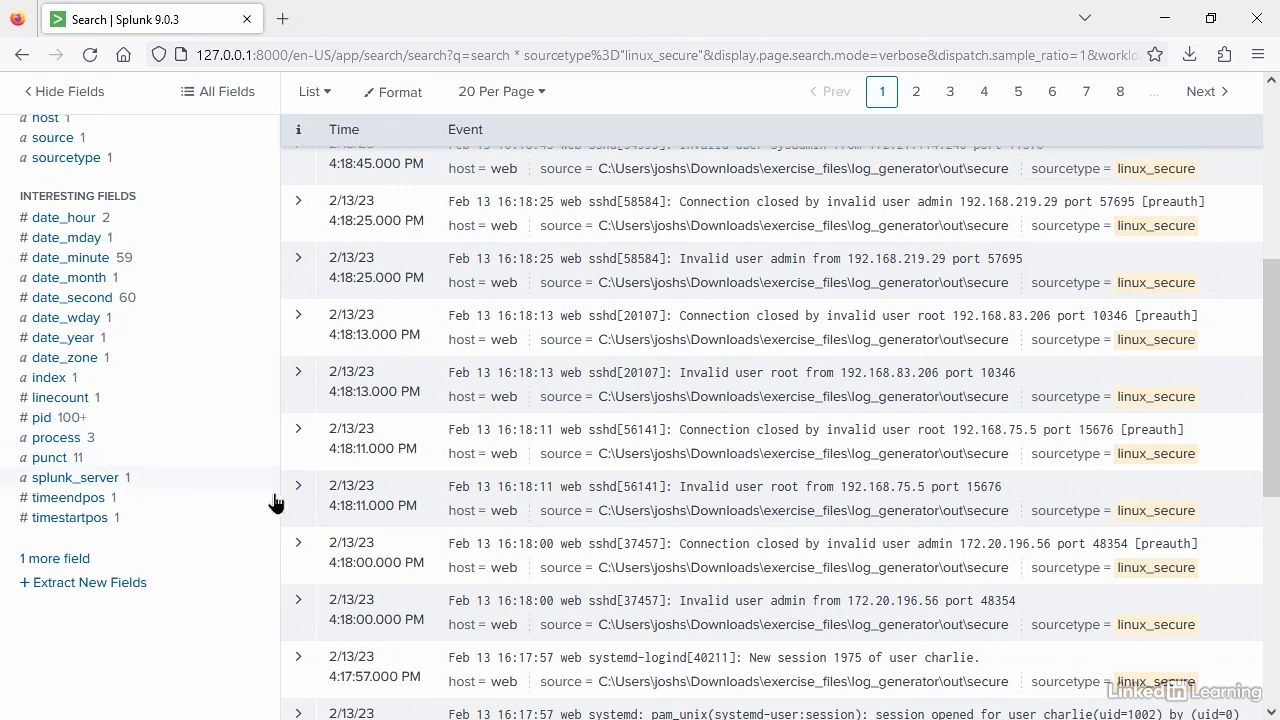
Step: Append a piped rex command to the linux_secure query with its field option set to _raw
scroll(277, 503, "up", 3)
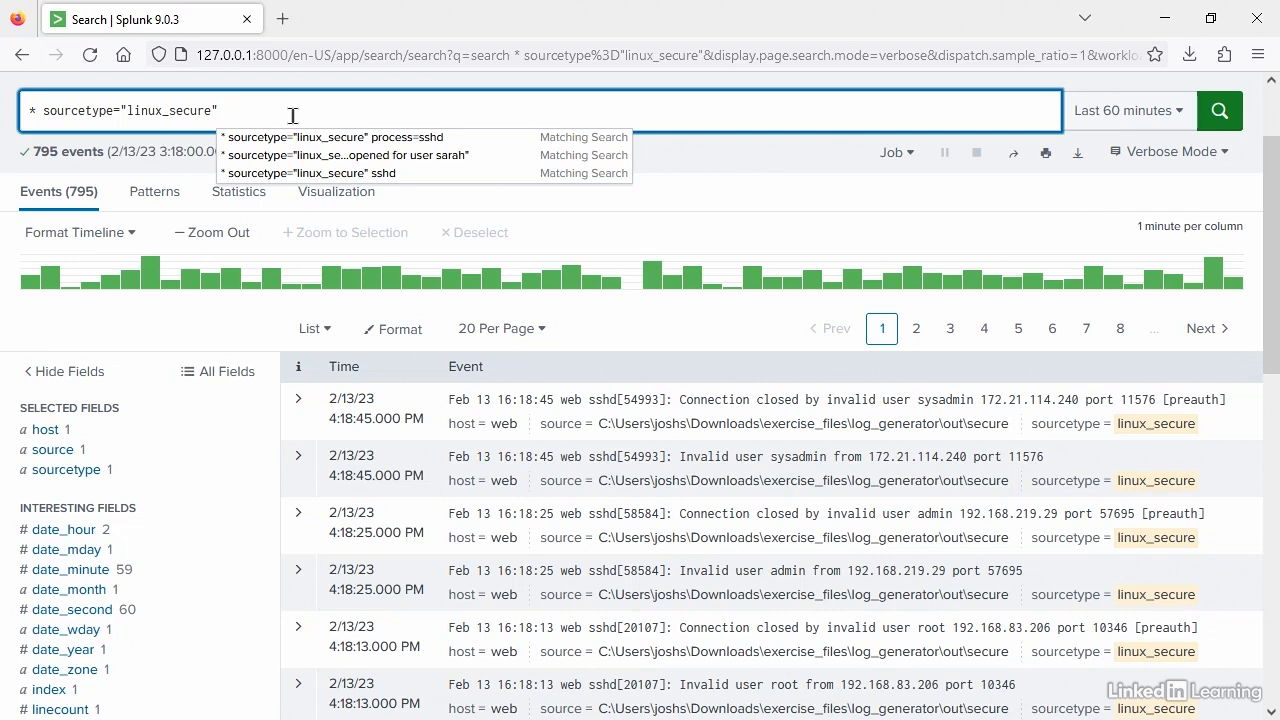
type("|")
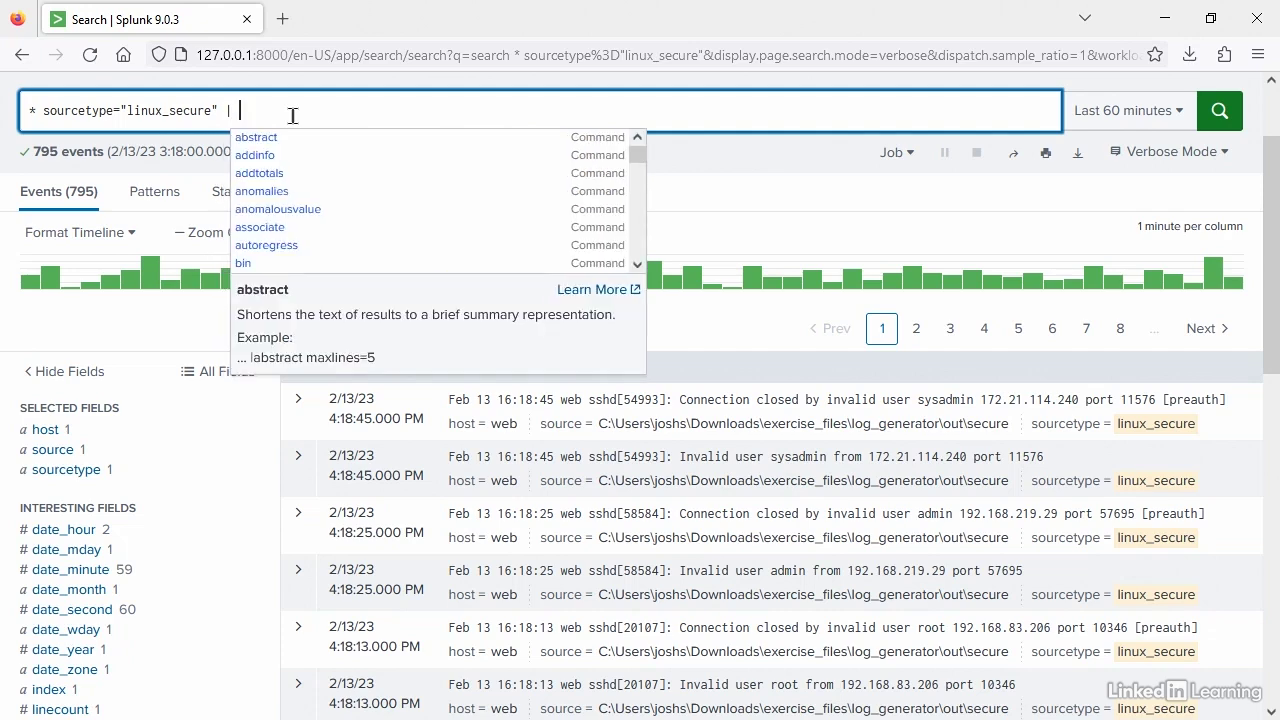
type(" rex")
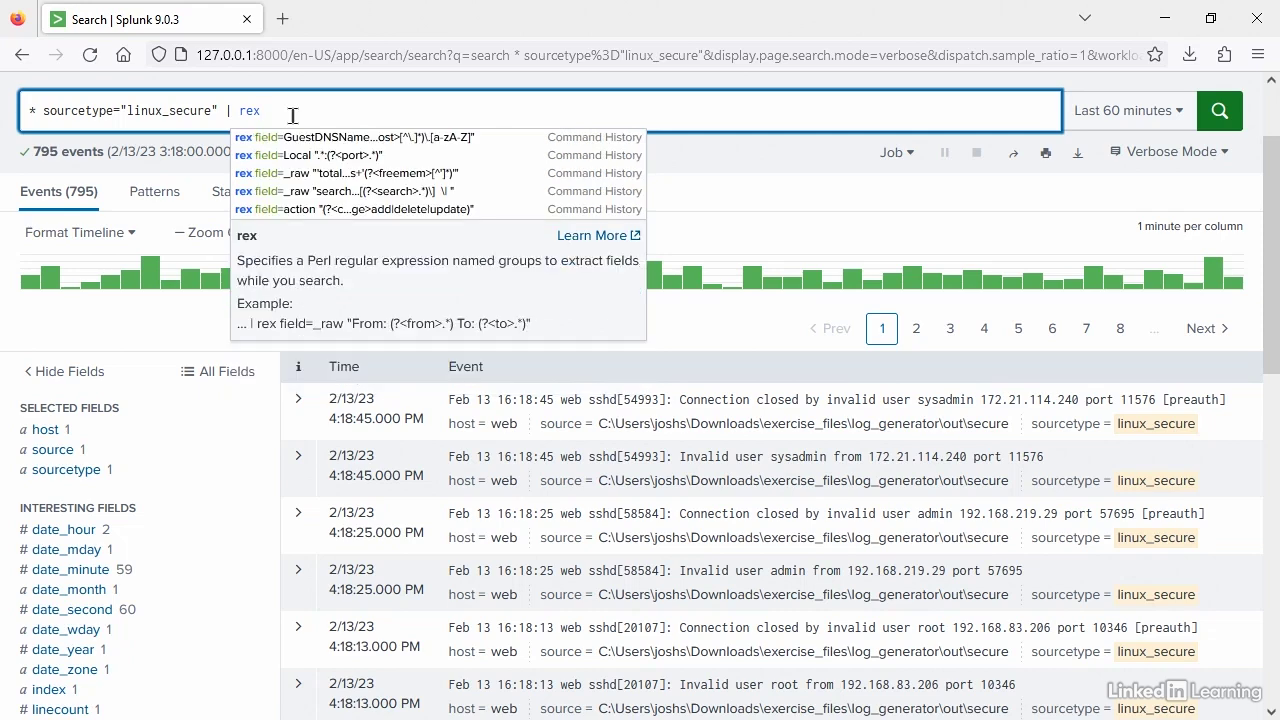
type(" field=")
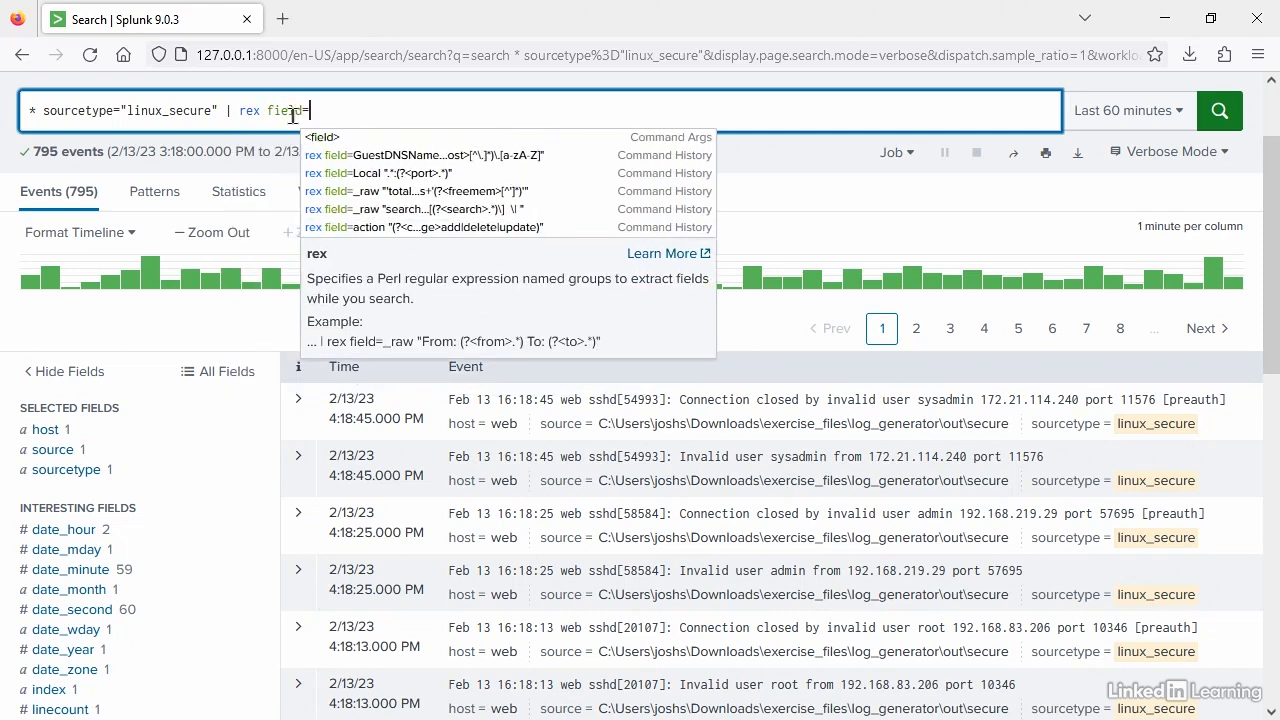
type("_raw")
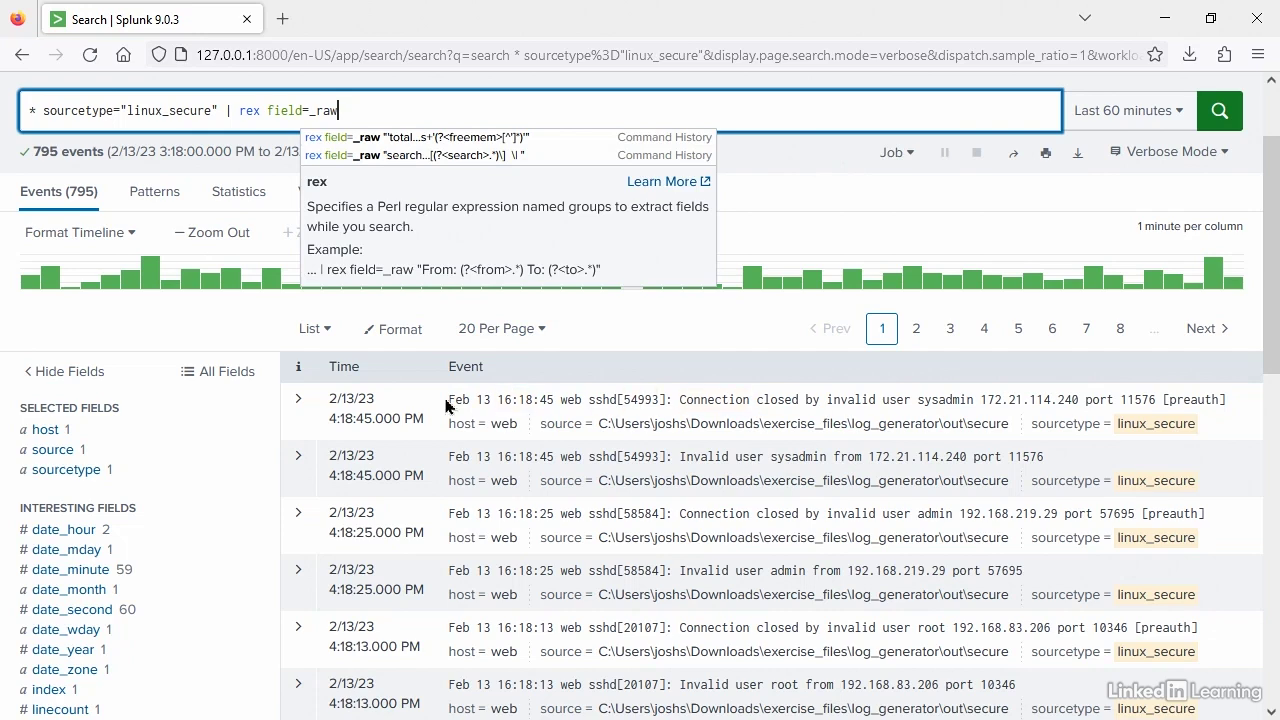
left_click(360, 112)
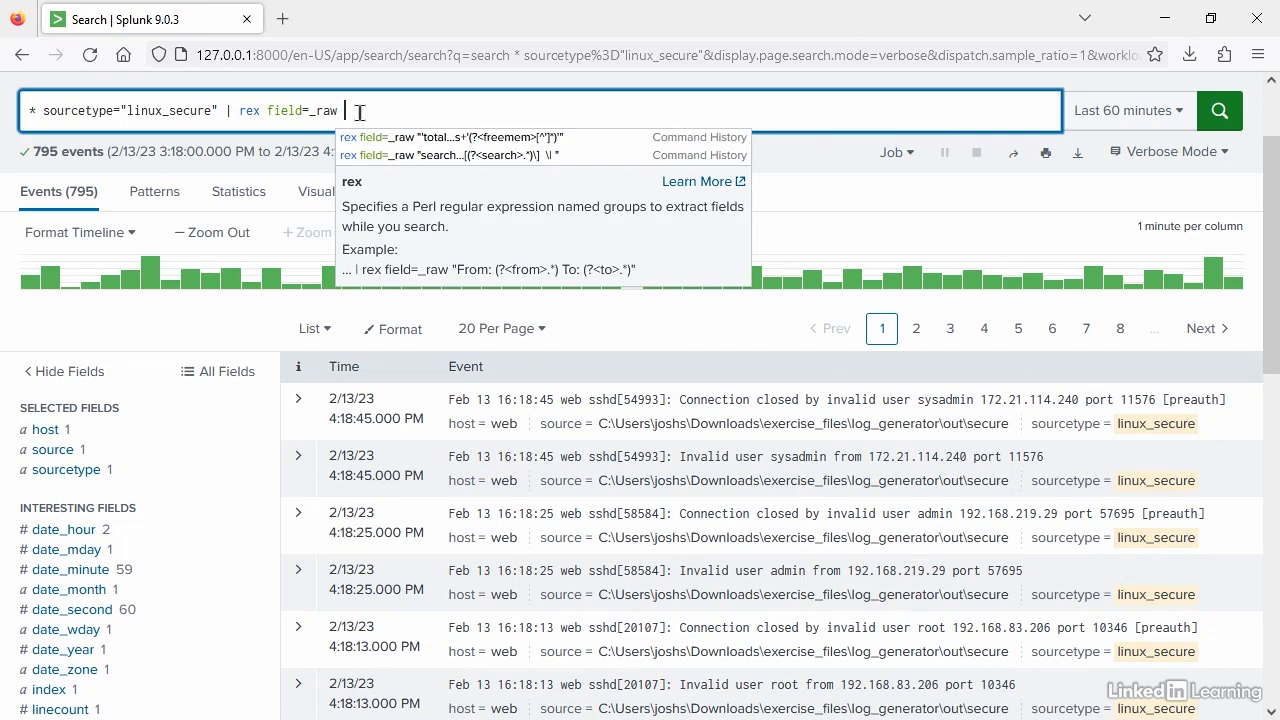
Step: Start the quoted rex expression with a named capture group called clientip, written as (?<clientip>
type("\"(")
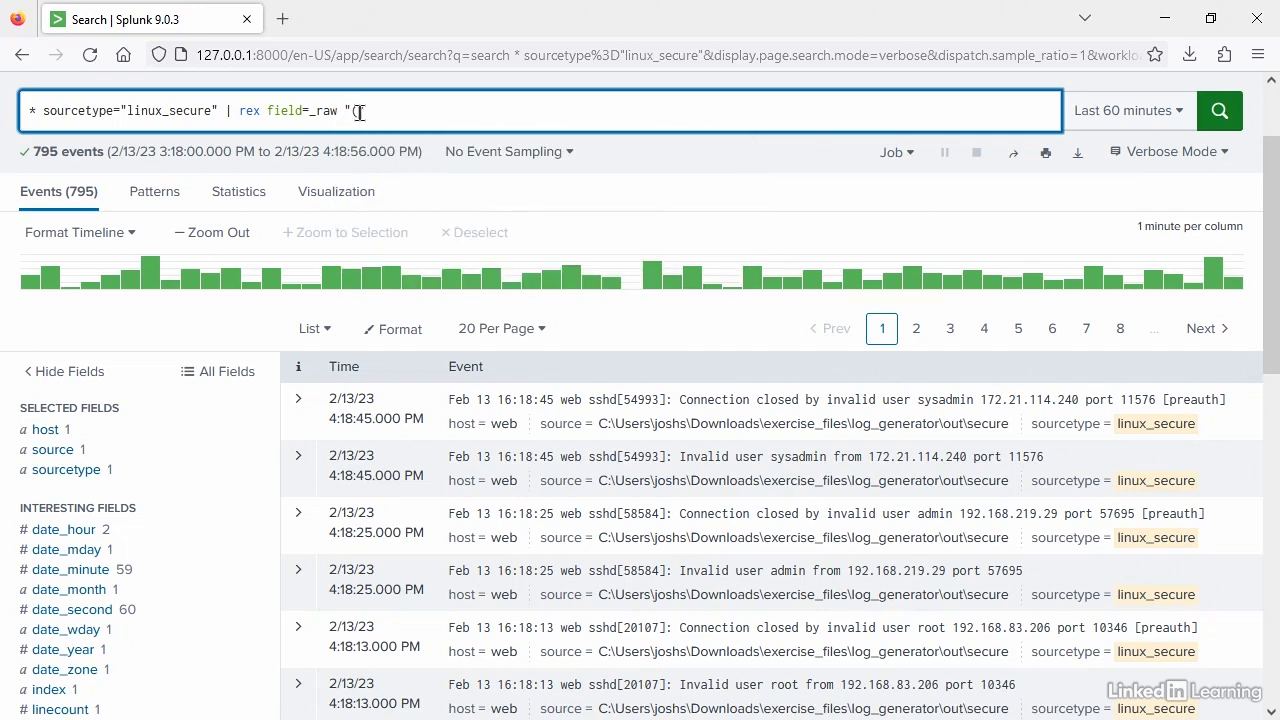
key("BackSpace")
type("(?<>")
key("Left")
type("clientip")
key("Left")
key("Left")
key("Left")
key("Left")
key("Right")
key("Right")
Step: Complete the clientip capture group with the [[ipv4]] pattern, closing its parenthesis, and run the search
type("[[")
type("]]")
key("Left")
key("Left")
type("ipv4")
key("Right")
key("Right")
type(")")
left_click(1219, 114)
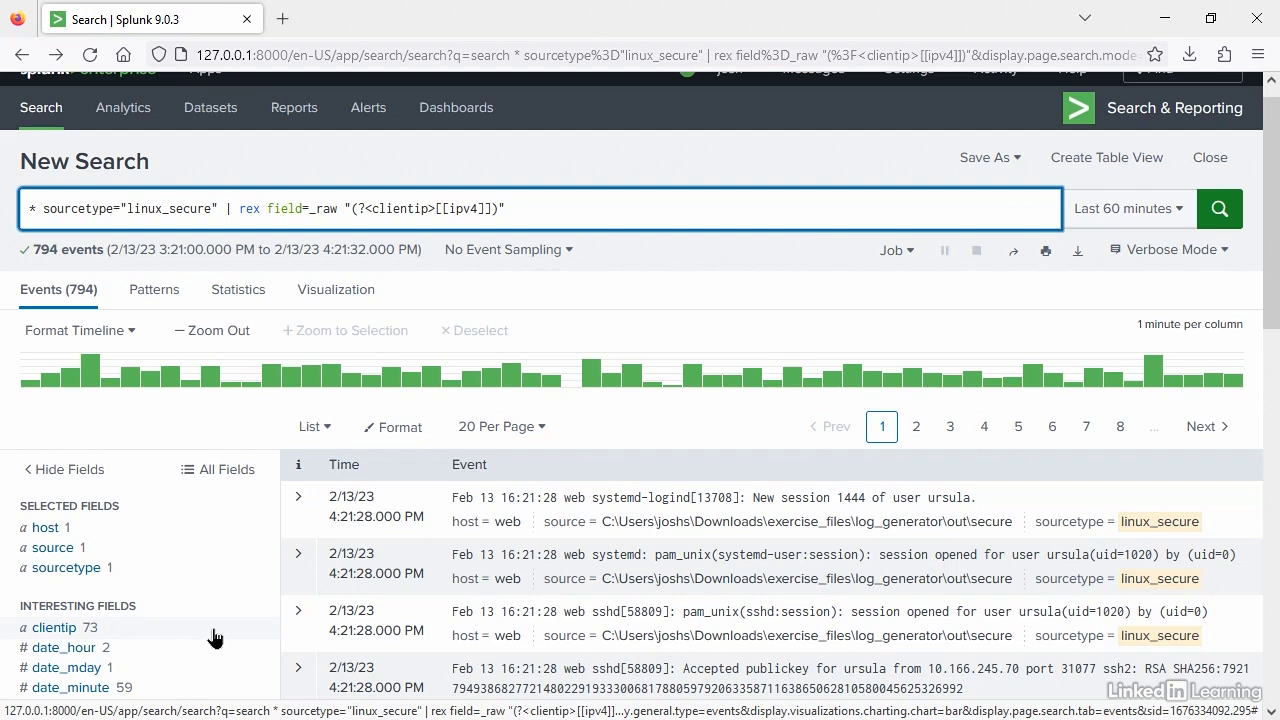
Step: Add OR sourcetype="access_combined" before the piped rex command and rerun the search
type("OR s")
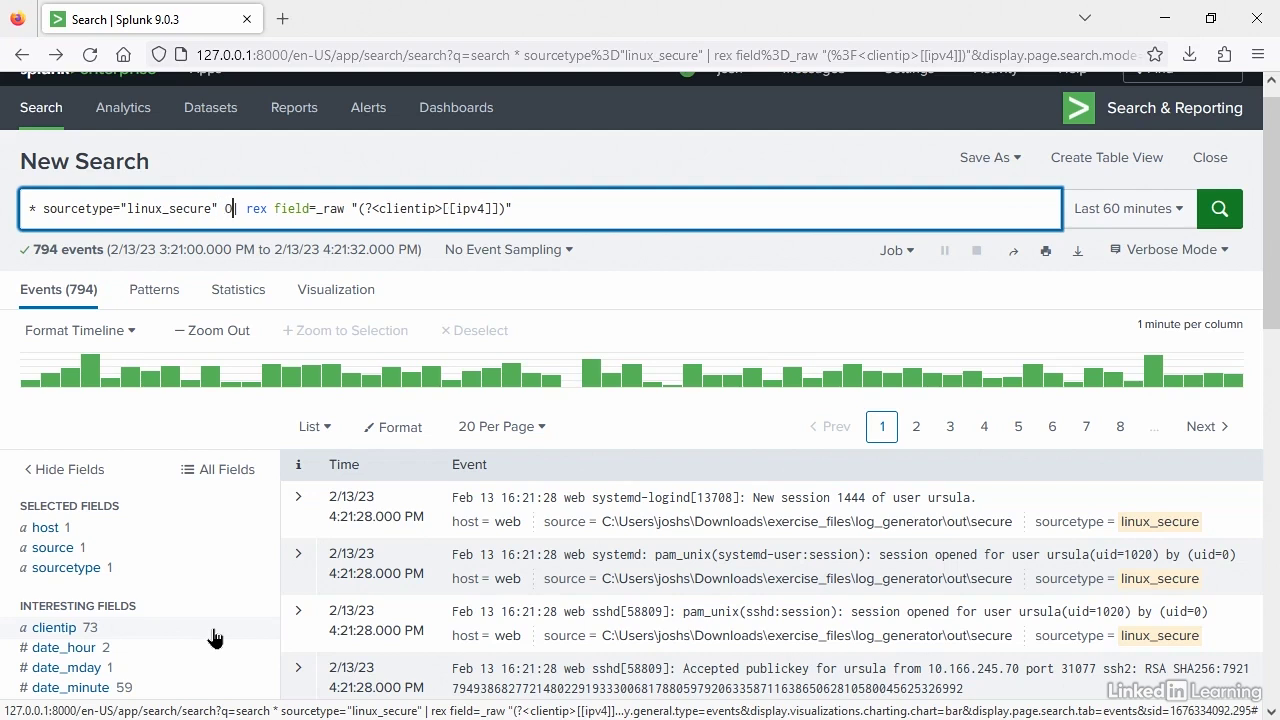
type("ourcetyp")
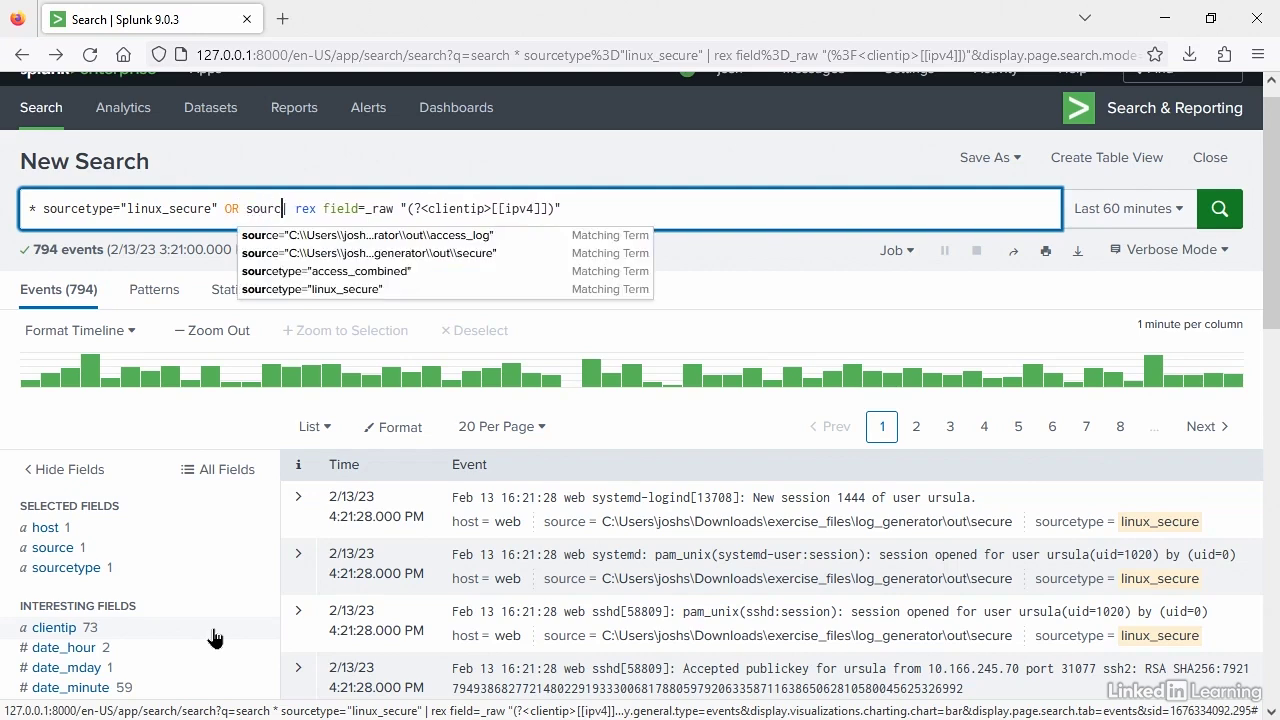
key("Down")
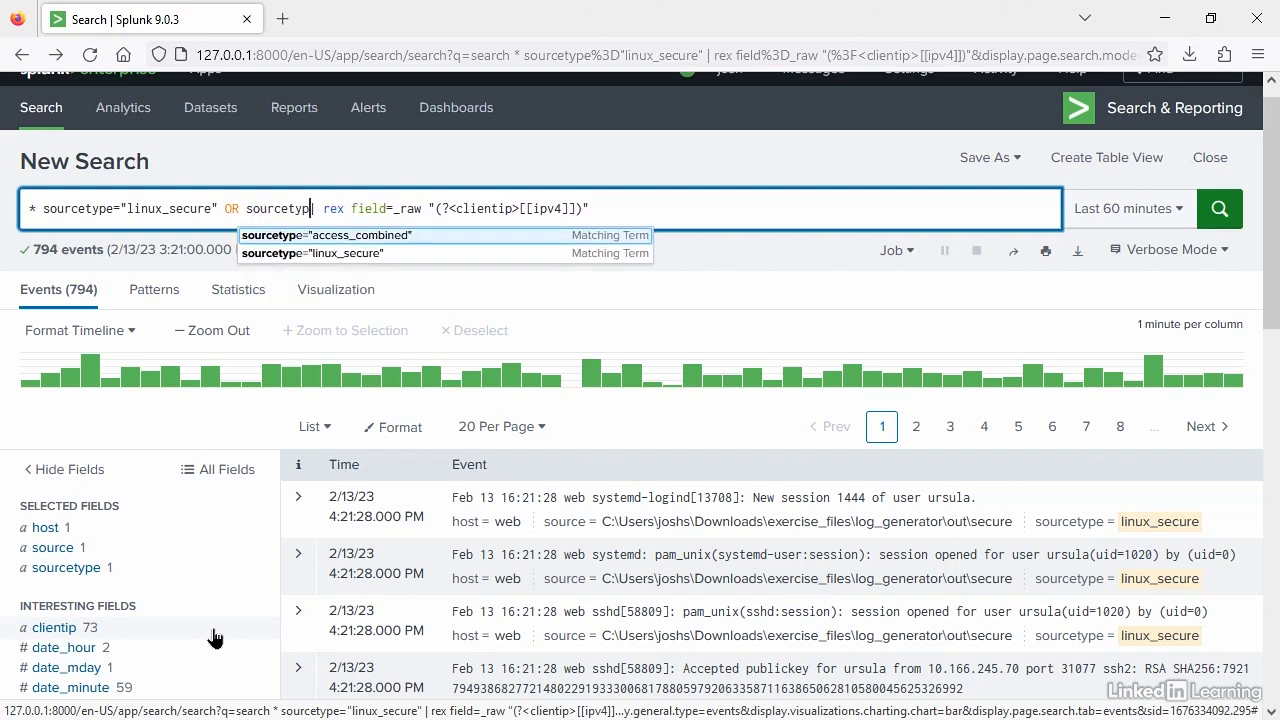
left_click(369, 236)
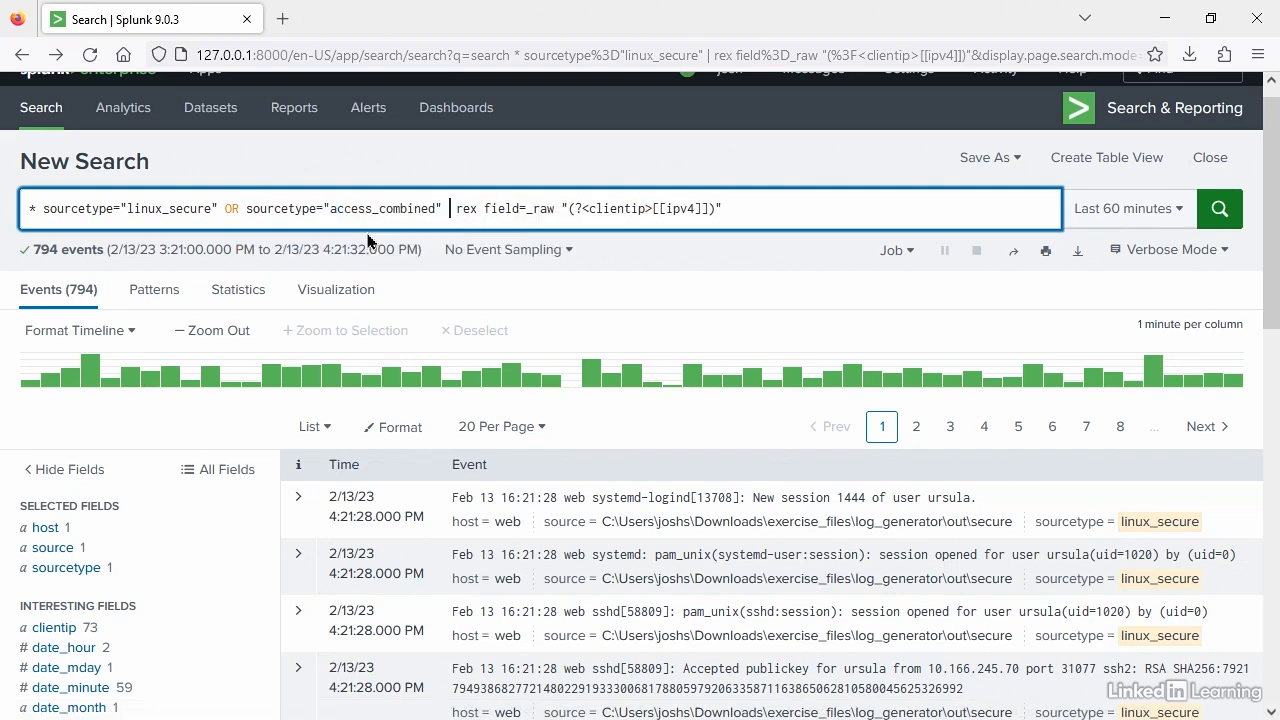
left_click(446, 228)
type("|")
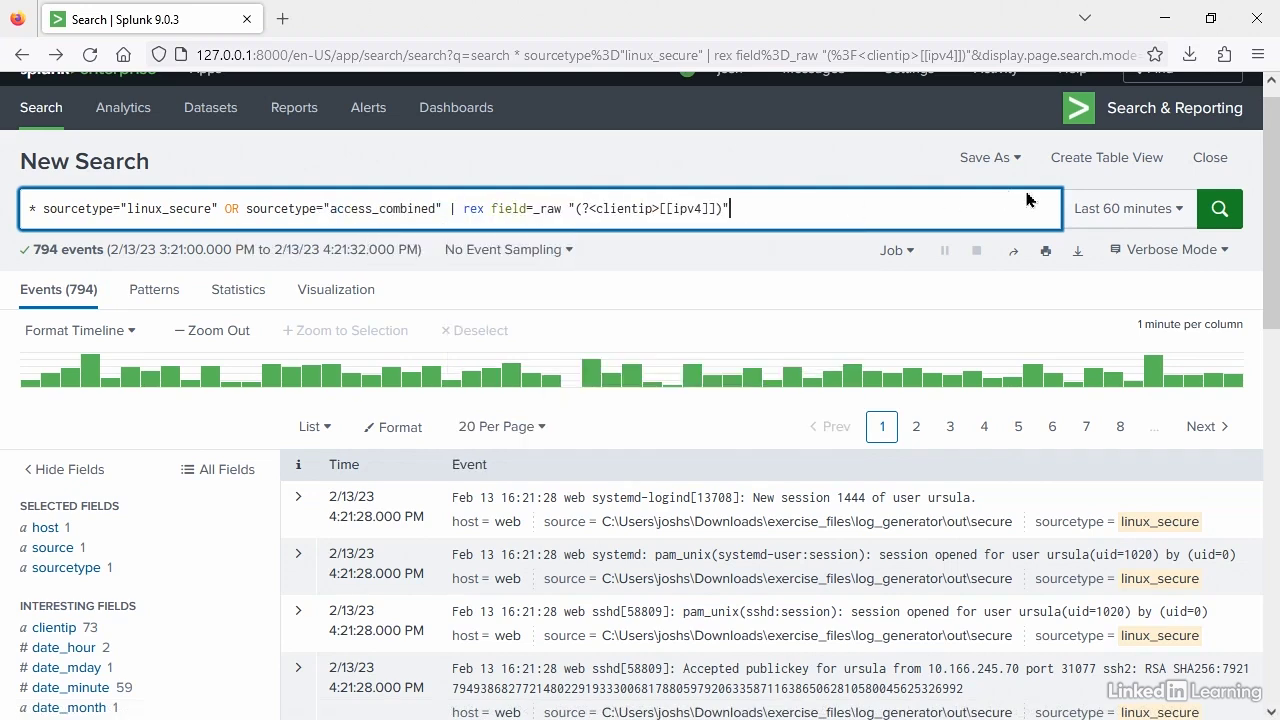
left_click(1205, 209)
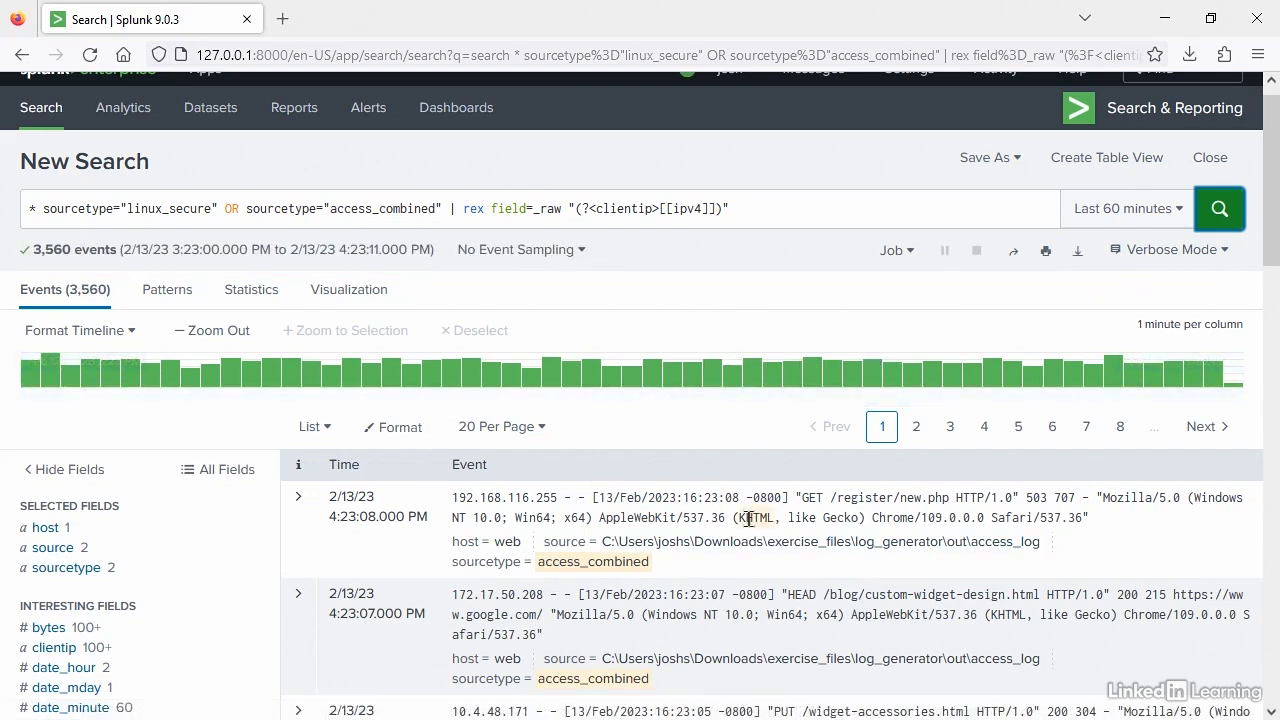
Step: Look over the combined events and narrow the search to 172.20.134.243 from the clientip field's top values
scroll(749, 500, "down", 3)
scroll(800, 530, "down", 7)
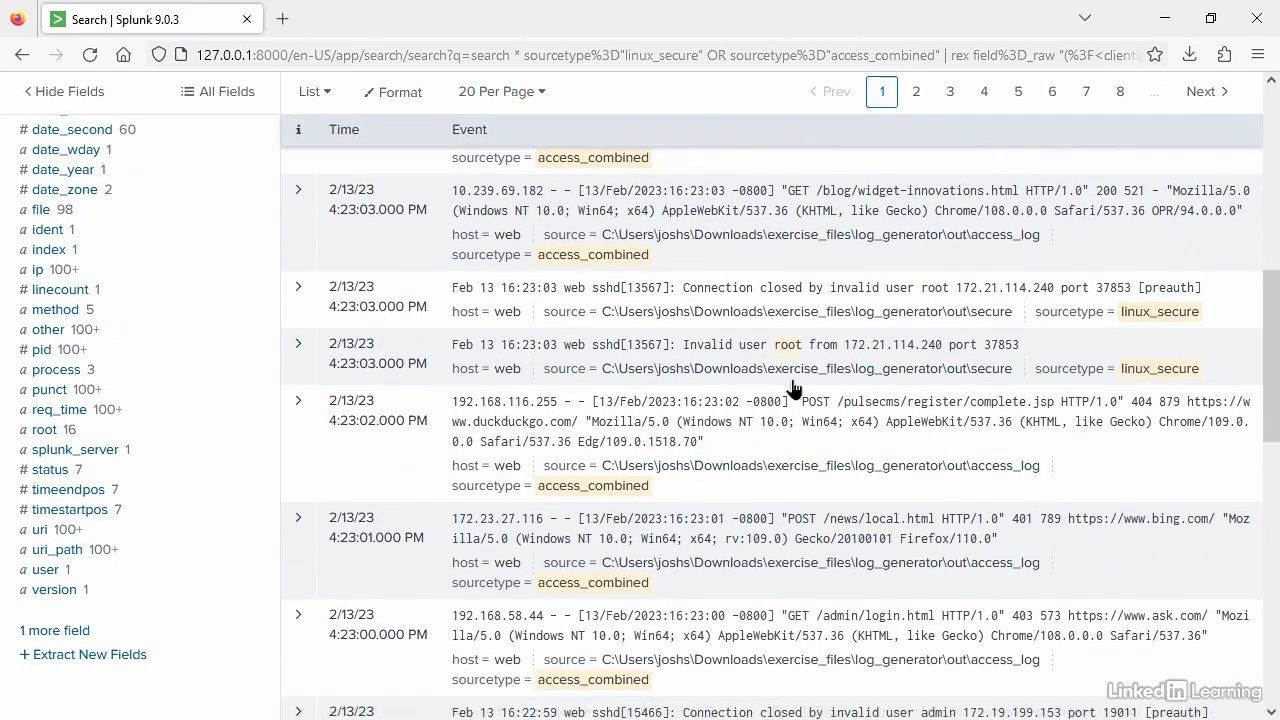
scroll(794, 395, "up", 3)
scroll(794, 410, "up", 1)
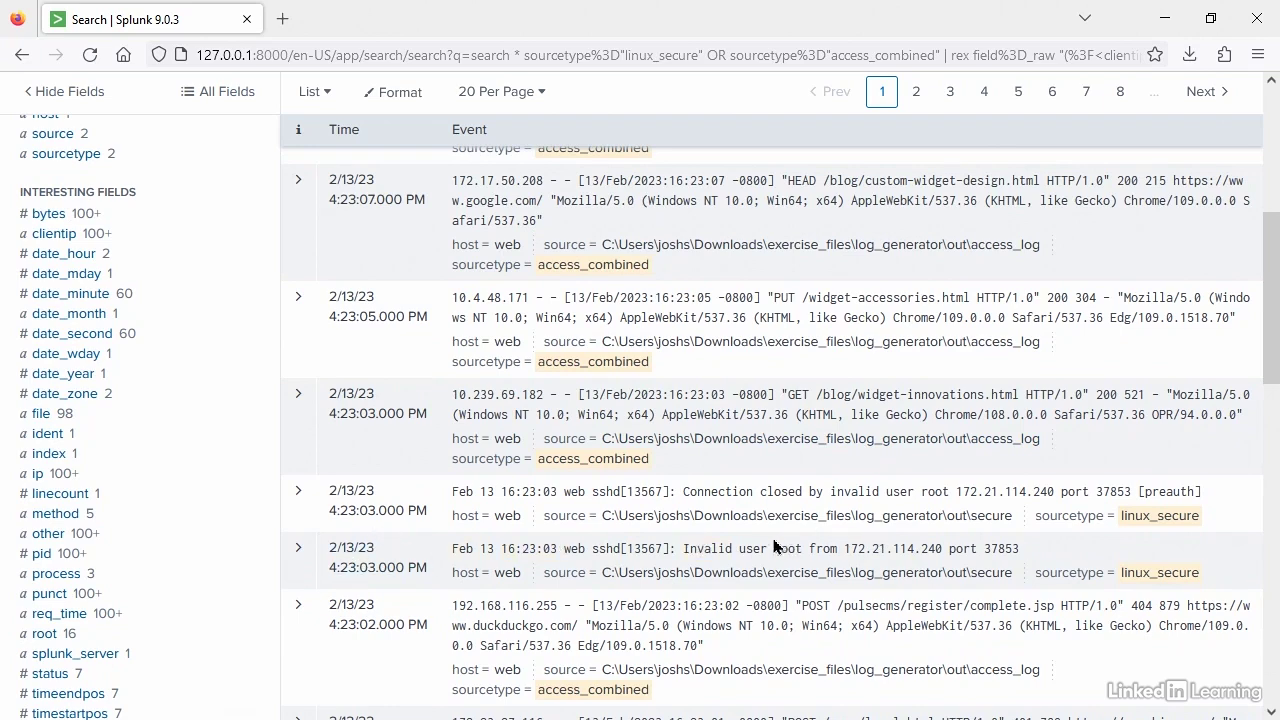
scroll(776, 548, "up", 2)
scroll(772, 540, "up", 3)
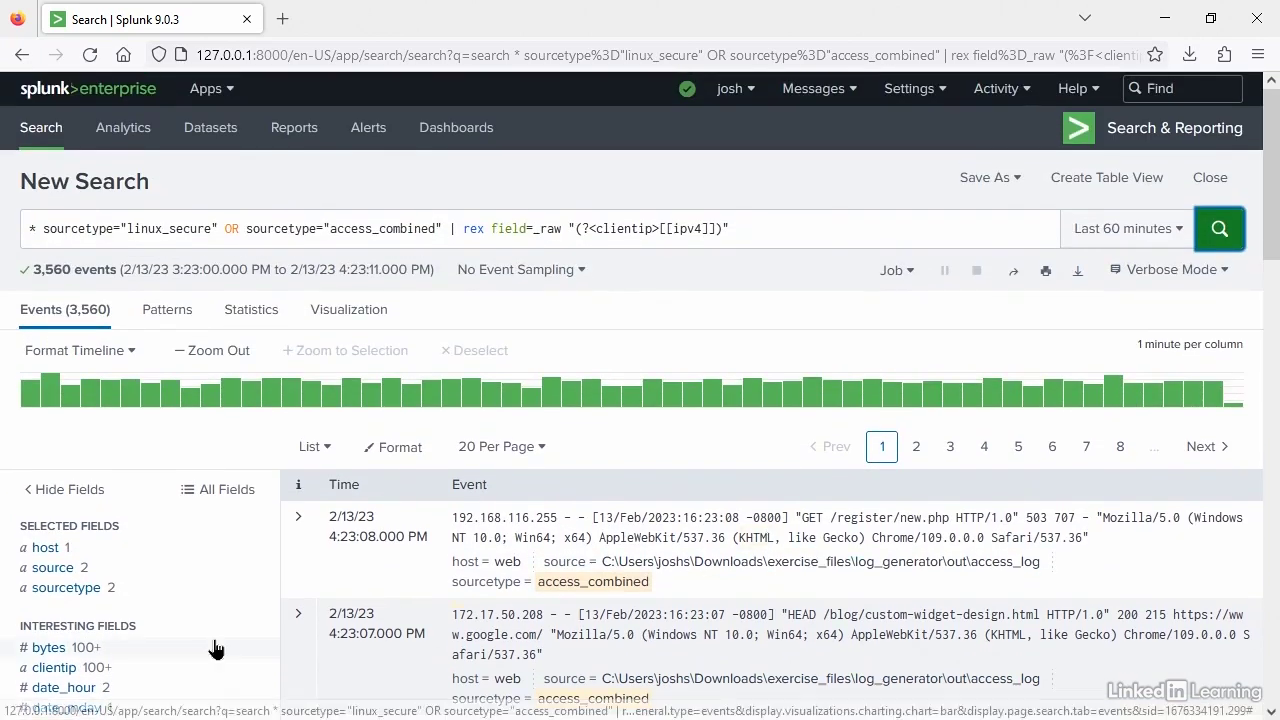
left_click(57, 669)
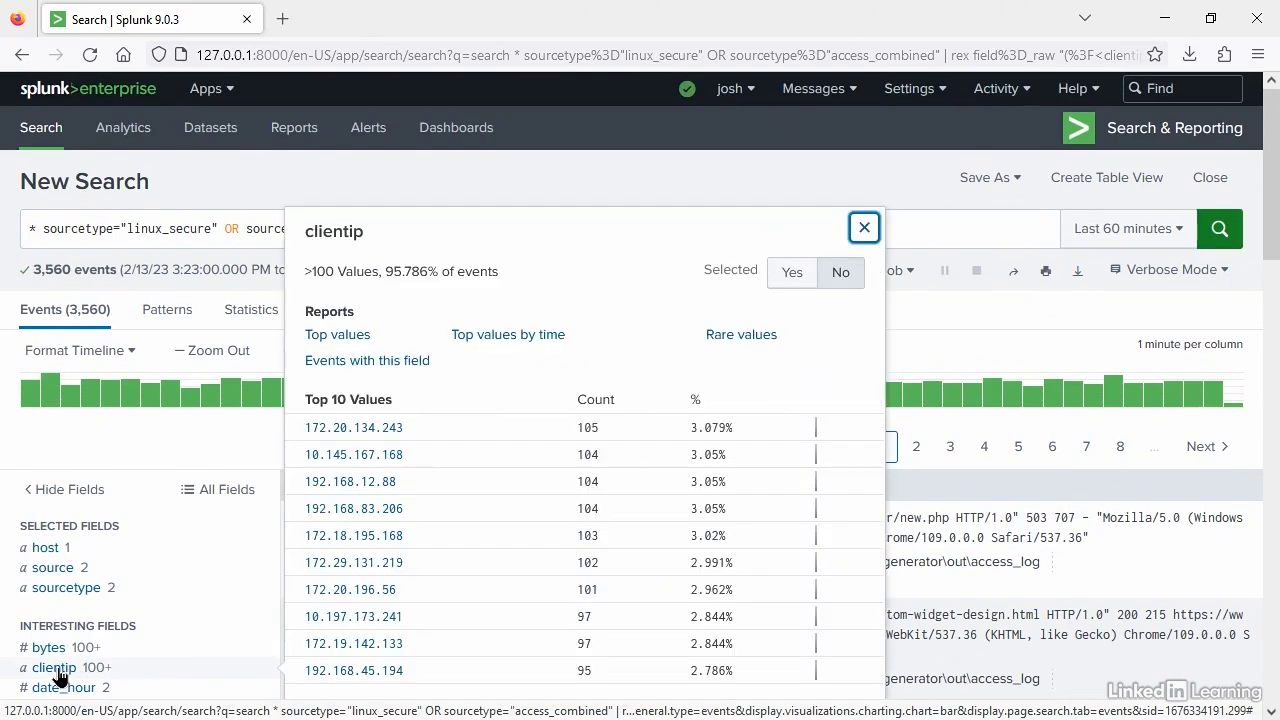
left_click(352, 428)
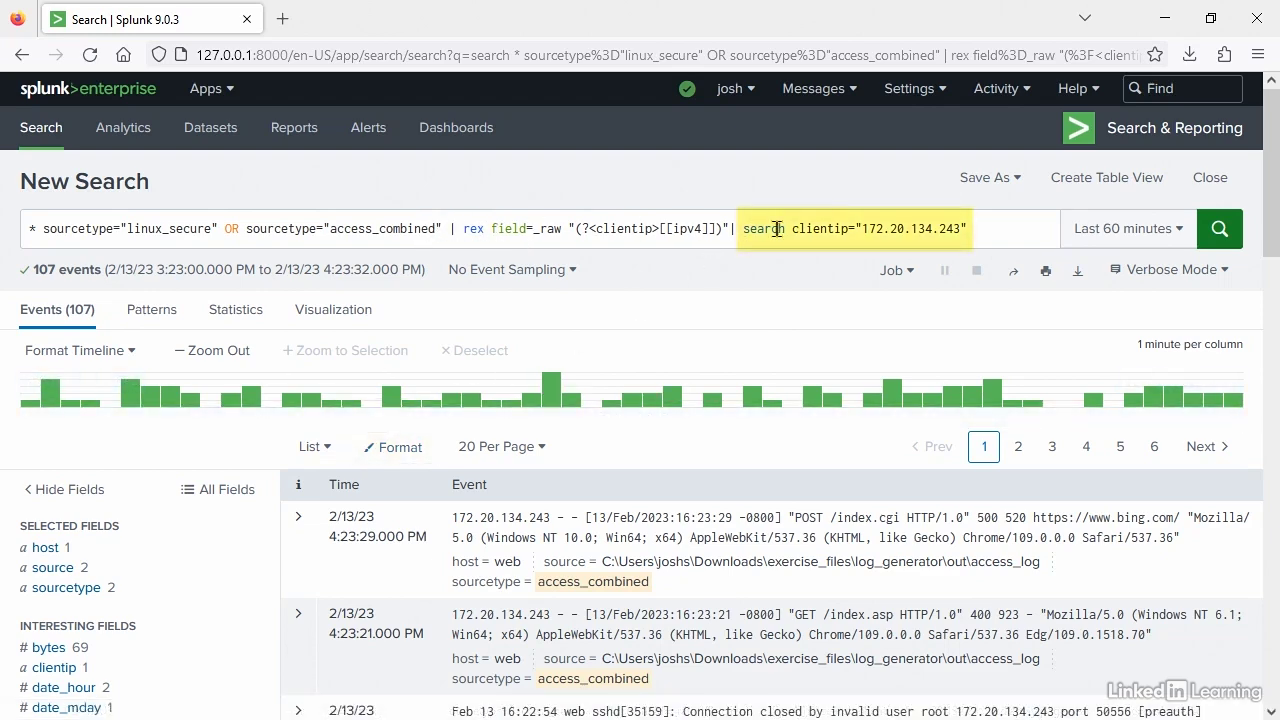
left_click(737, 230)
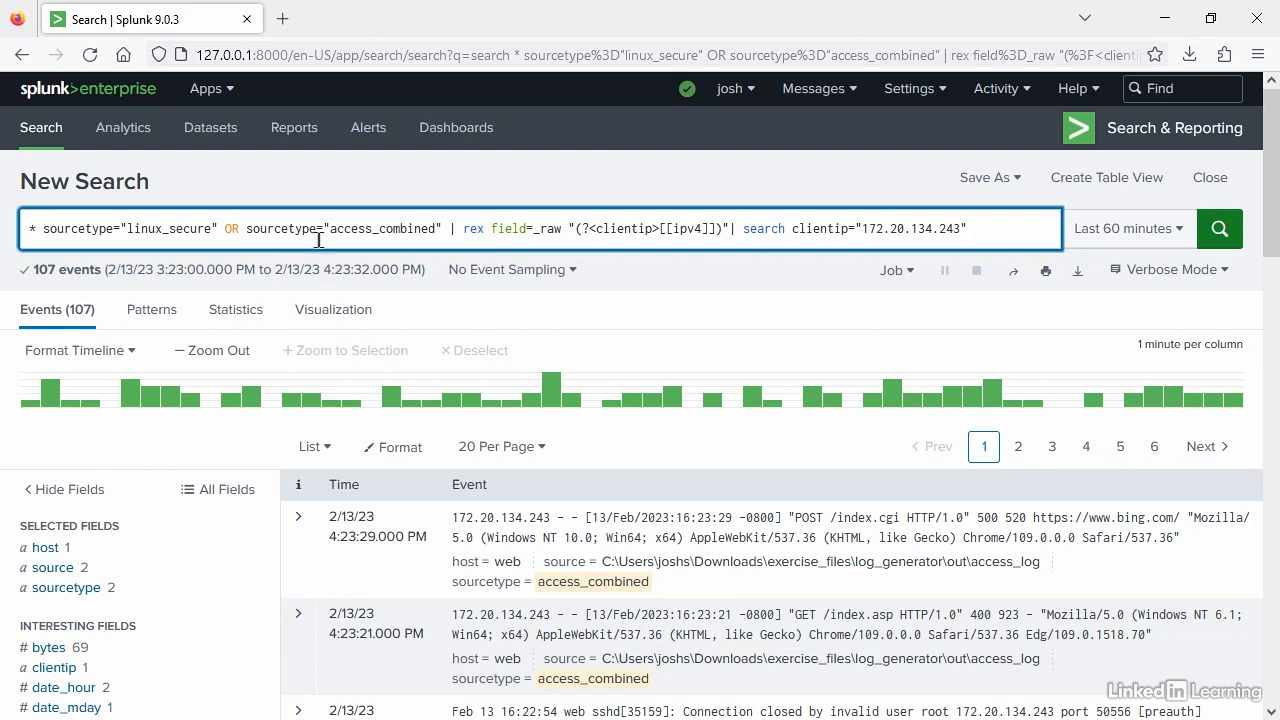
left_click(443, 229, "shift")
left_click_drag(441, 232, 43, 232)
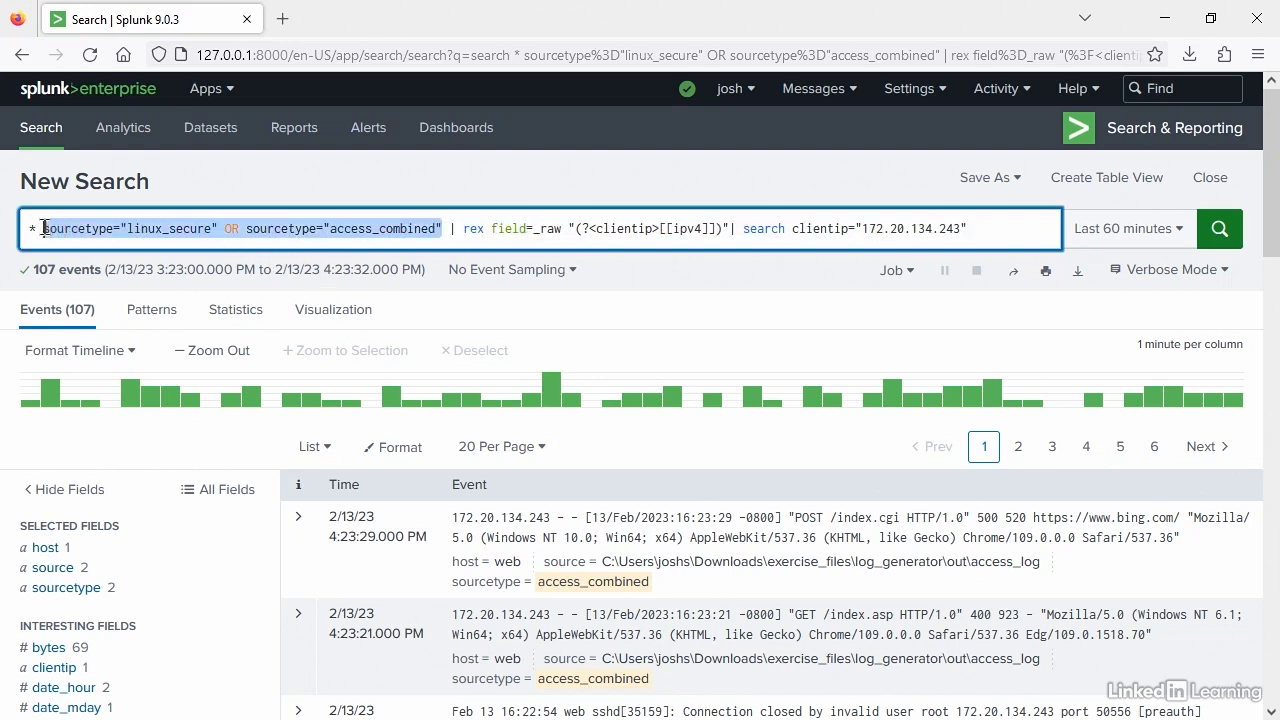
left_click(88, 239)
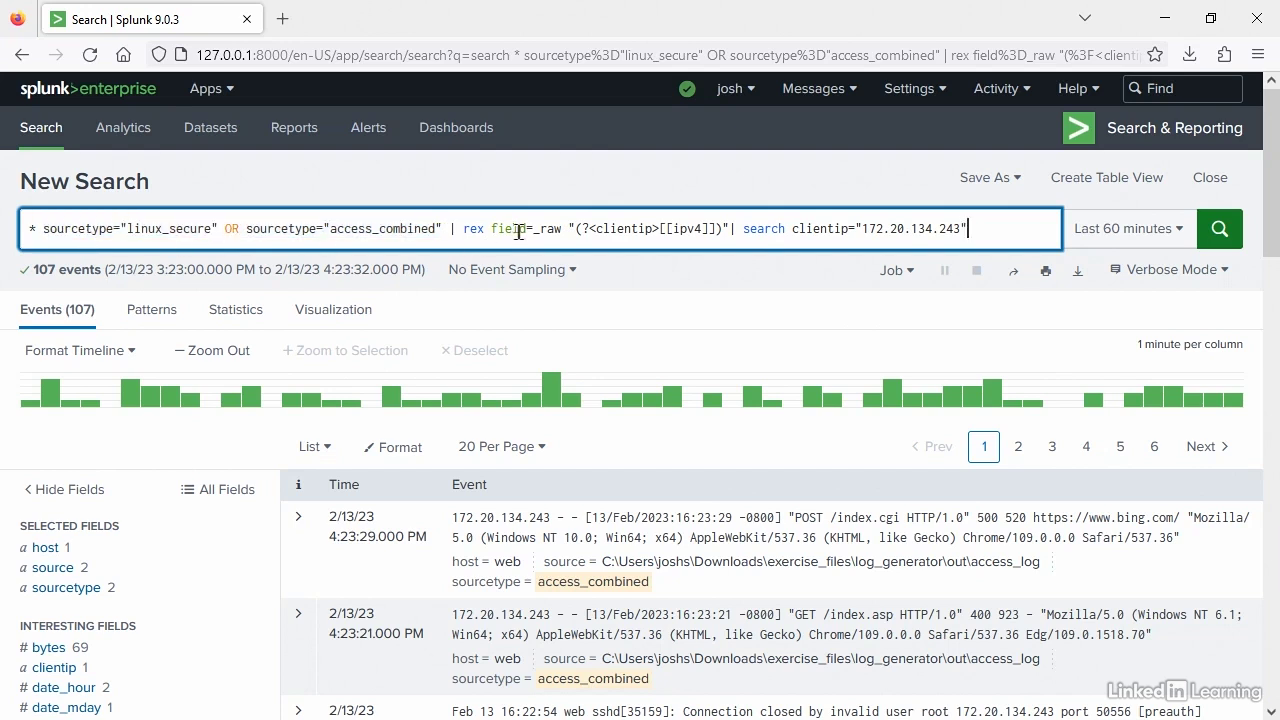
left_click_drag(463, 229, 729, 229)
left_click(730, 229)
Step: Add a pipe at the end of the query, browse the suggested commands, and open the documentation for abstract
left_click(978, 232)
type("|")
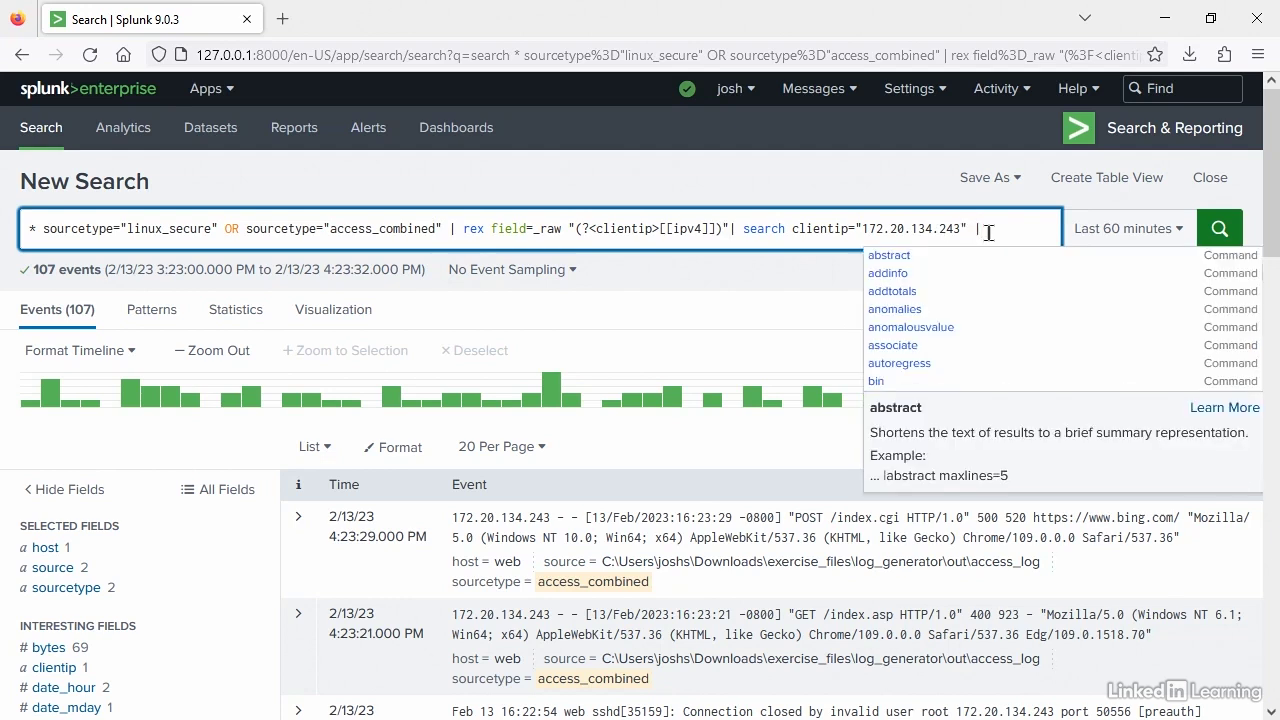
scroll(1014, 312, "down", 5)
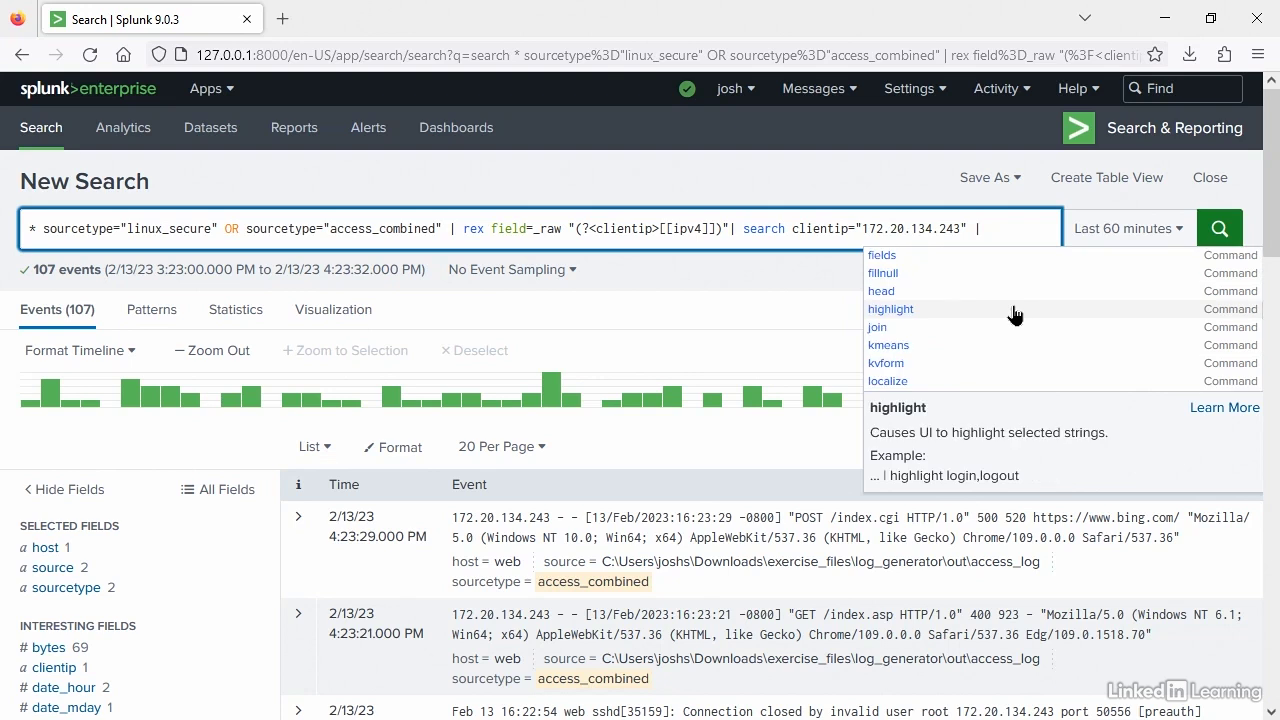
scroll(1014, 315, "down", 5)
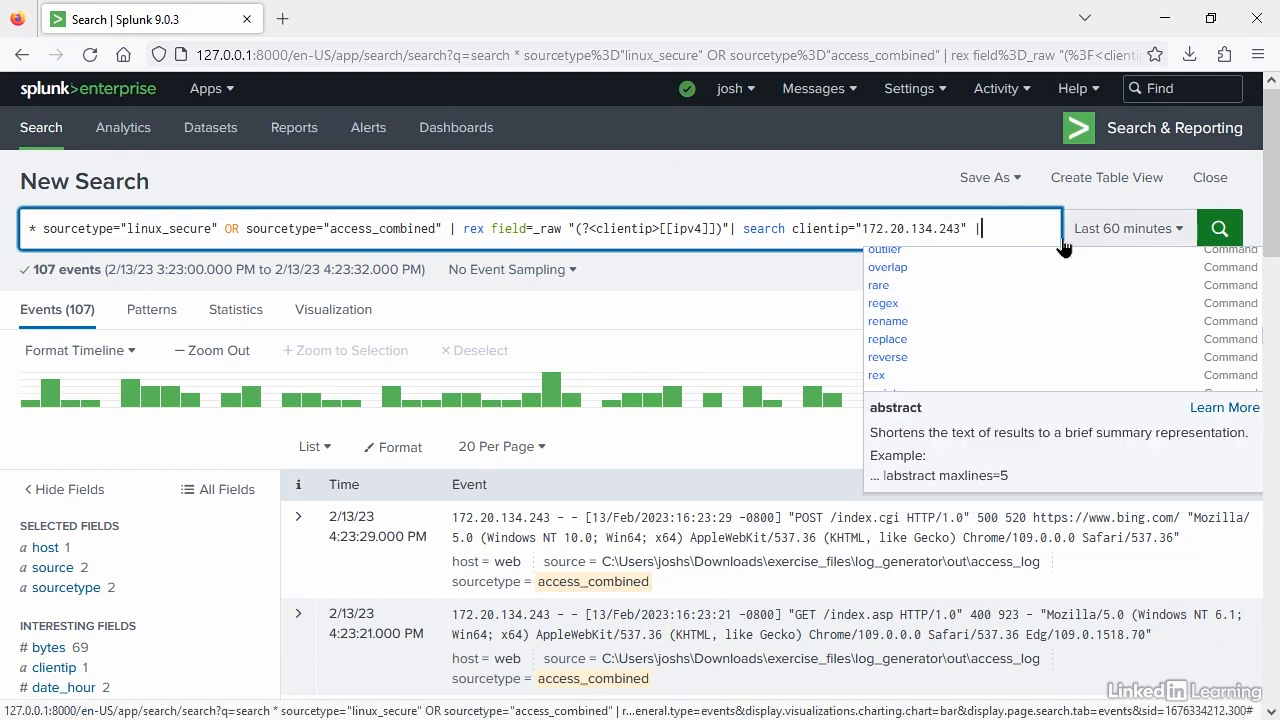
left_click(1224, 410)
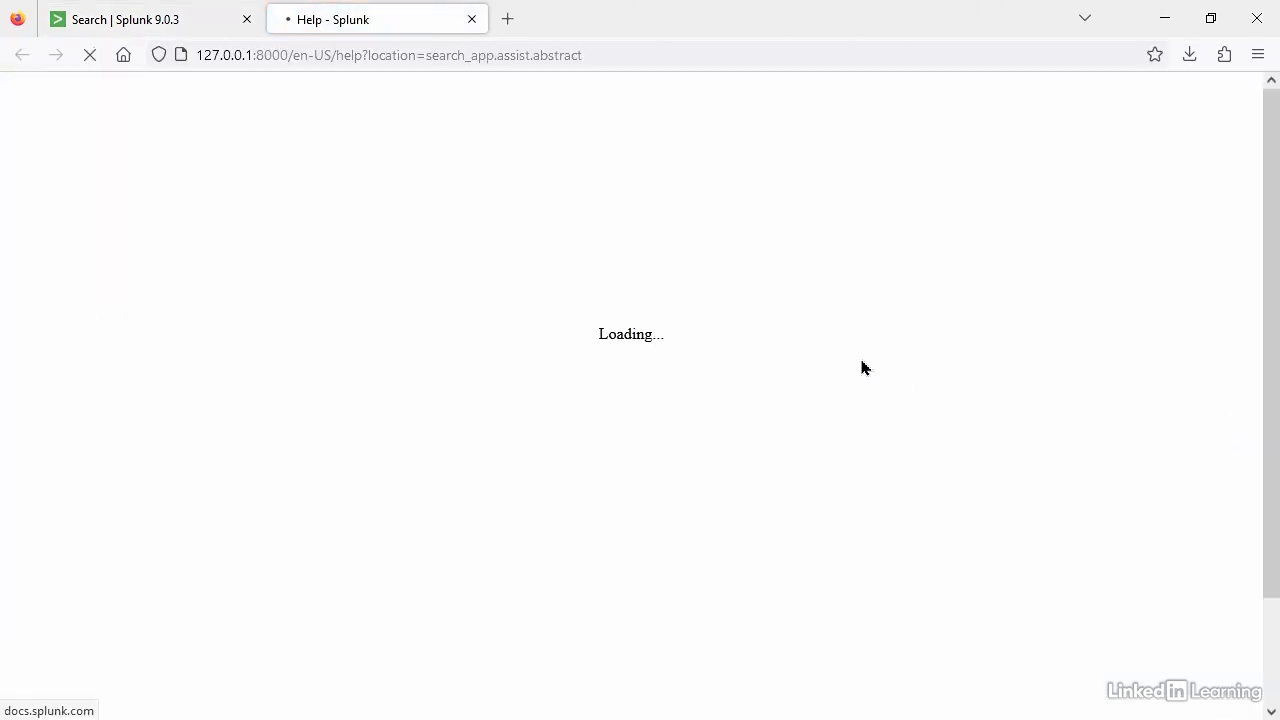